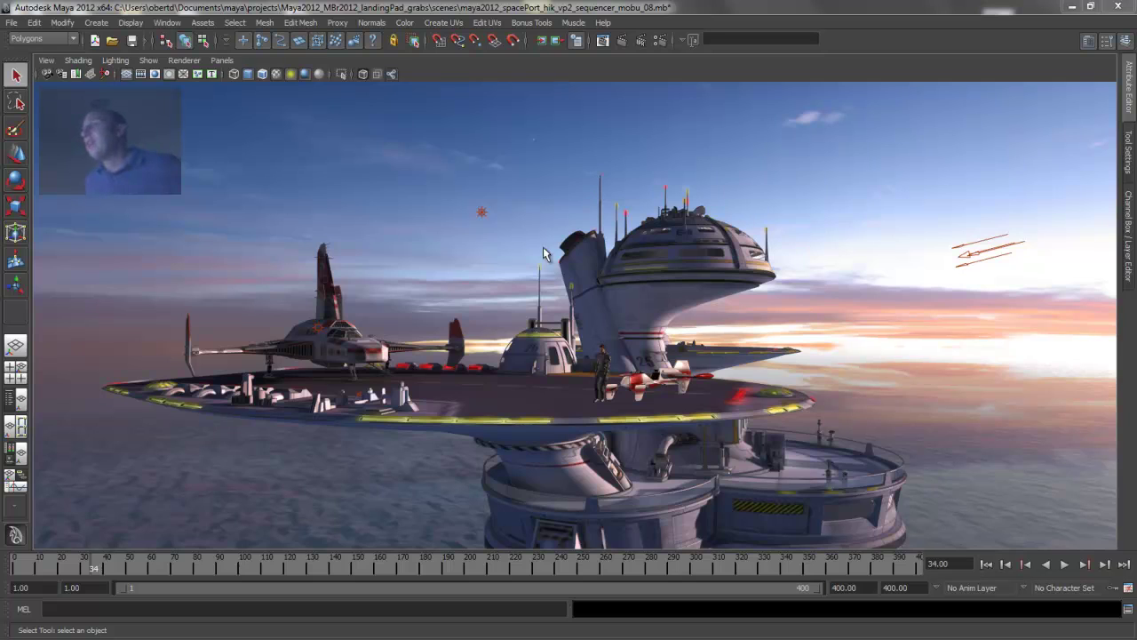
- Examine the spaceport scene from several angles, taking in the central tower, both landing pads and the parked craft
middle_click_drag(695, 430, 689, 422, "alt")
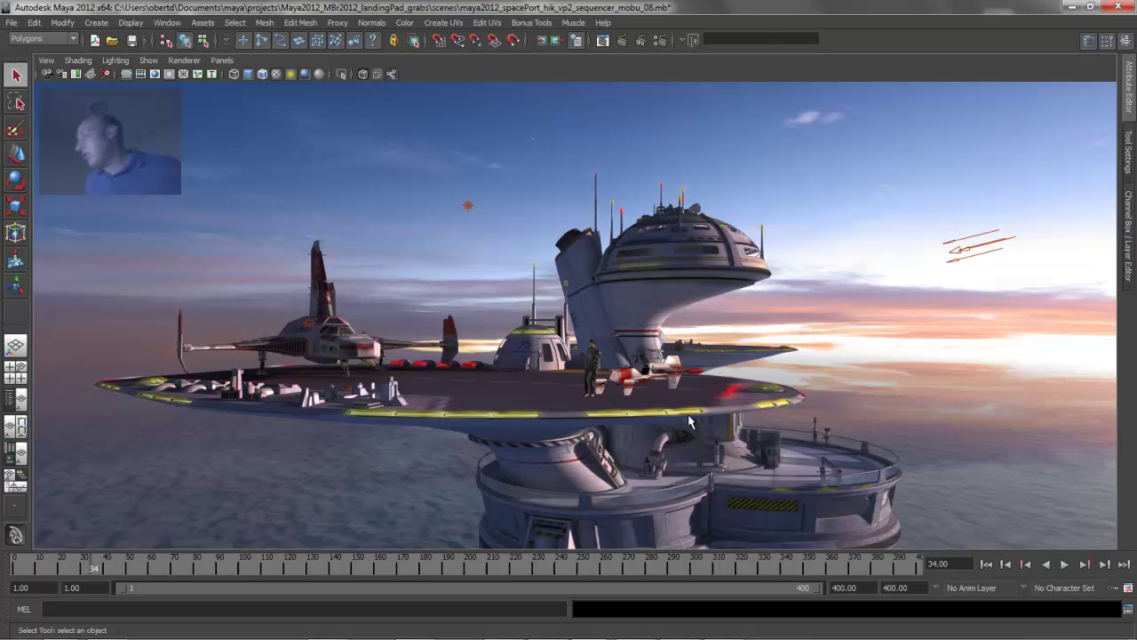
left_click_drag(689, 421, 711, 425, "alt")
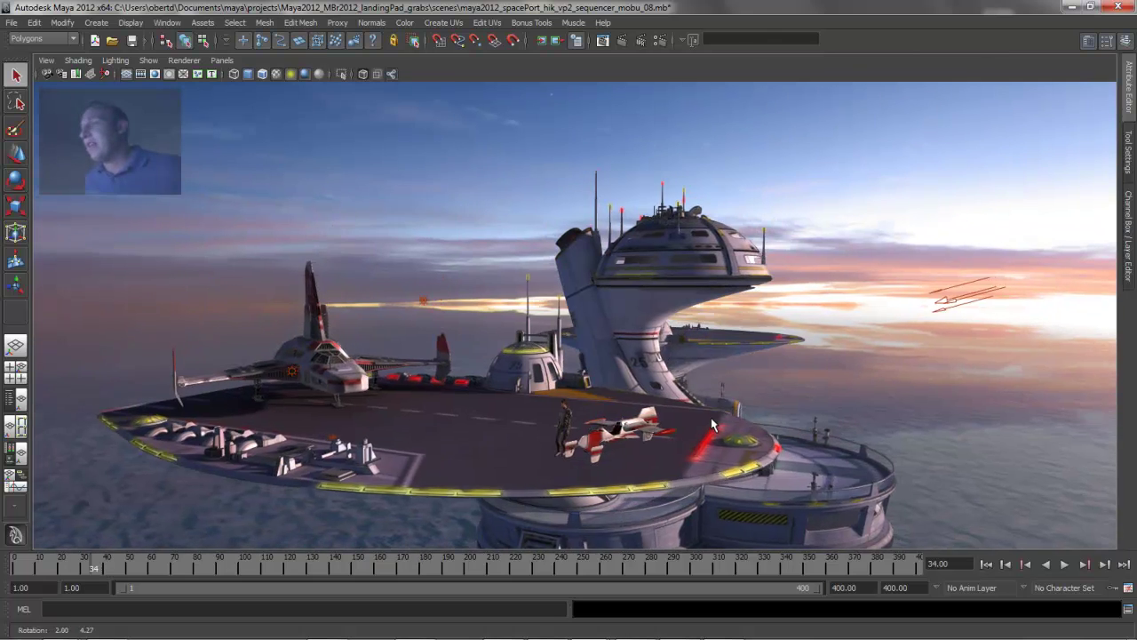
middle_click_drag(583, 461, 592, 388, "alt")
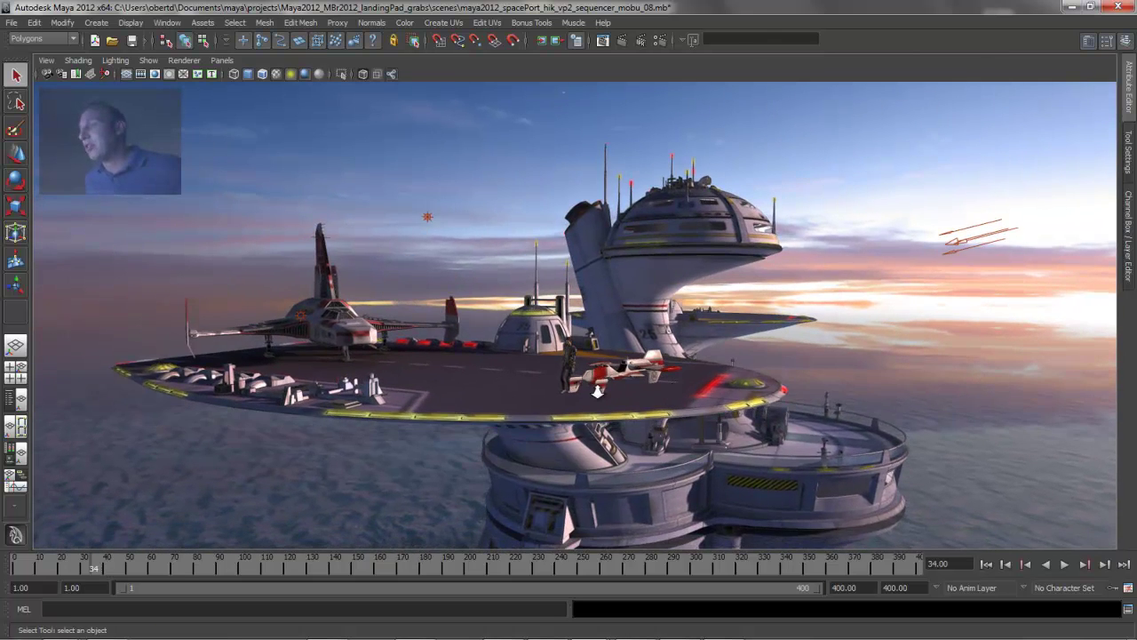
mouse_move(592, 391)
right_mouse_down("alt")
mouse_move(615, 398)
mouse_move(595, 401)
right_mouse_up("alt")
left_click_drag(664, 419, 659, 419, "alt")
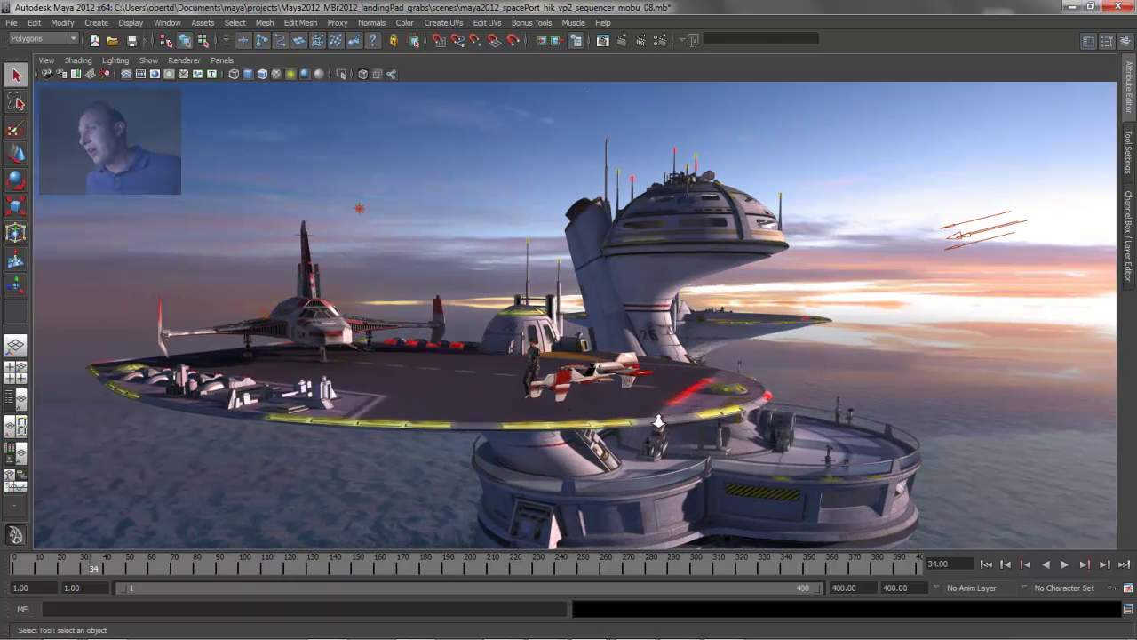
right_click_drag(661, 420, 655, 423, "alt")
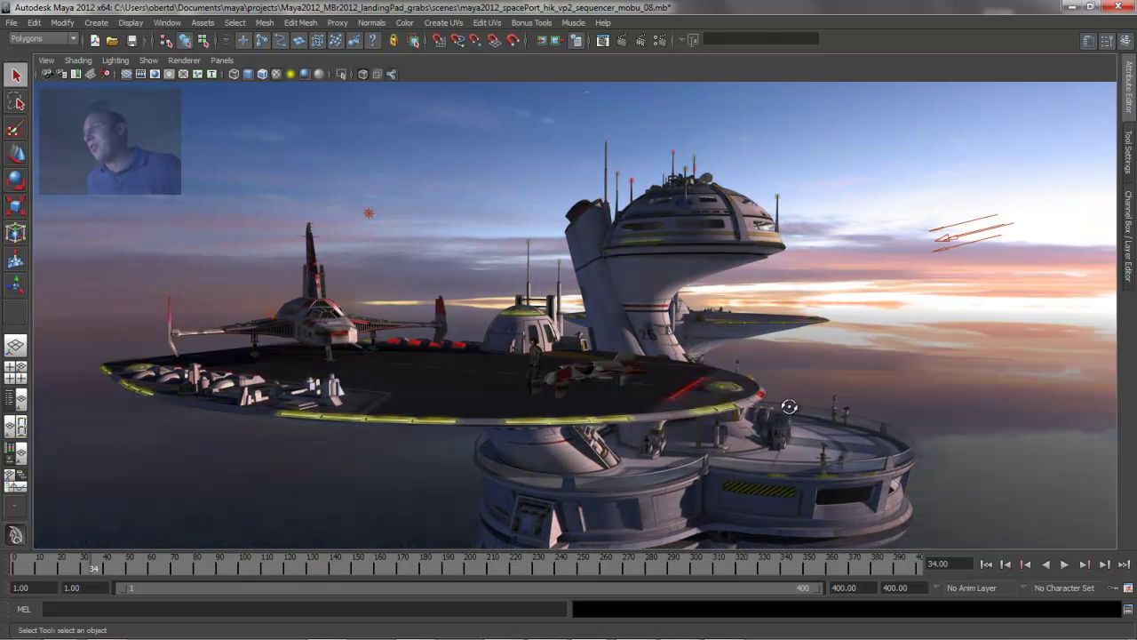
left_click_drag(787, 406, 695, 433, "alt")
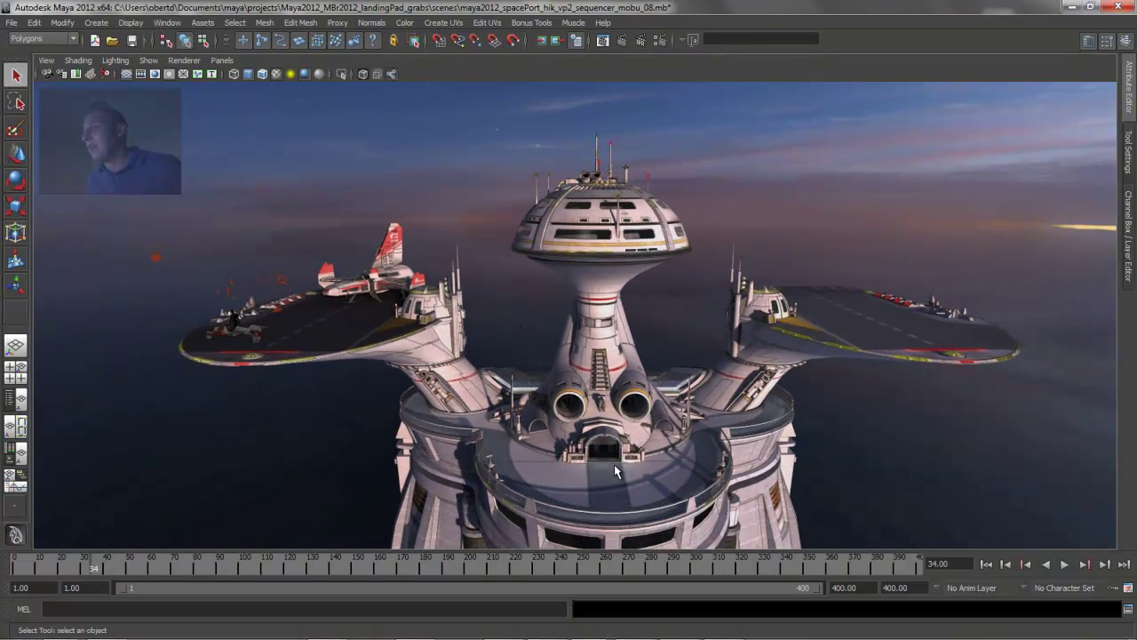
left_click_drag(614, 464, 690, 459, "alt")
right_click_drag(508, 443, 569, 440, "alt")
middle_click_drag(427, 427, 531, 414, "alt")
right_click_drag(530, 414, 582, 360, "alt")
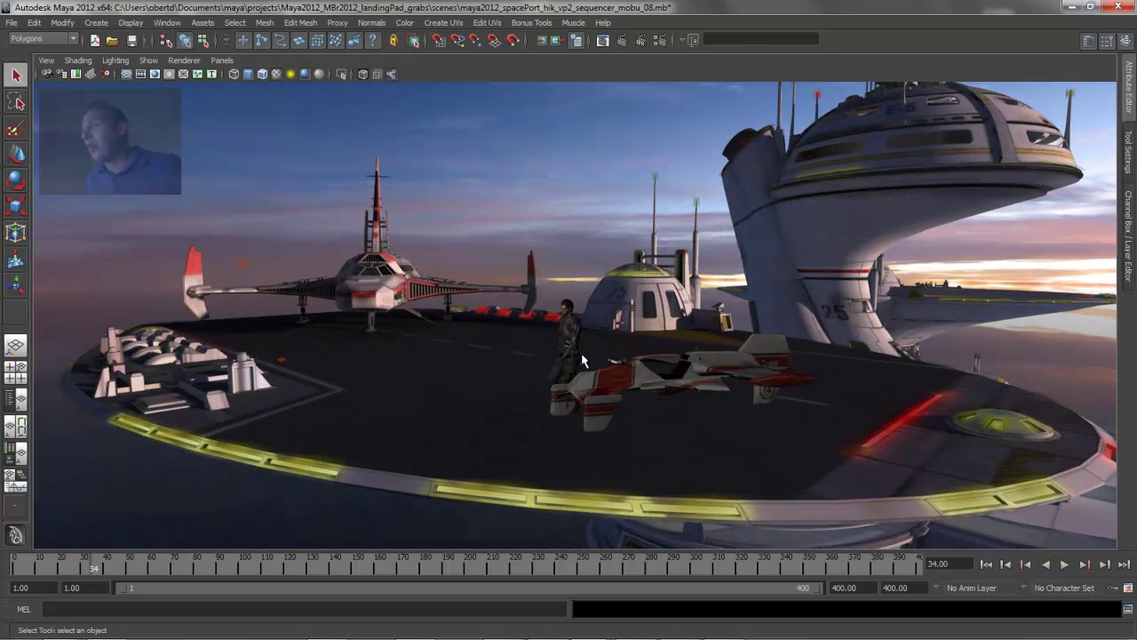
- Inspect the lighting and shadows on the landing pad, its vehicles and the tower base at closer range
left_click_drag(583, 360, 629, 382, "alt")
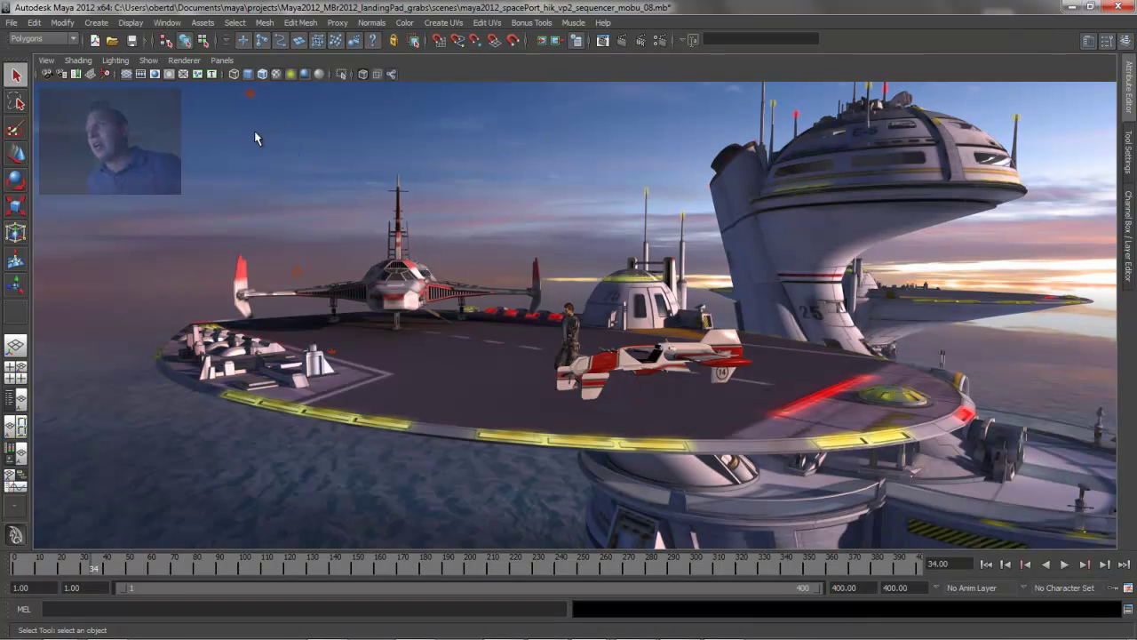
right_click_drag(312, 265, 249, 293, "alt")
middle_click_drag(791, 354, 677, 396, "alt")
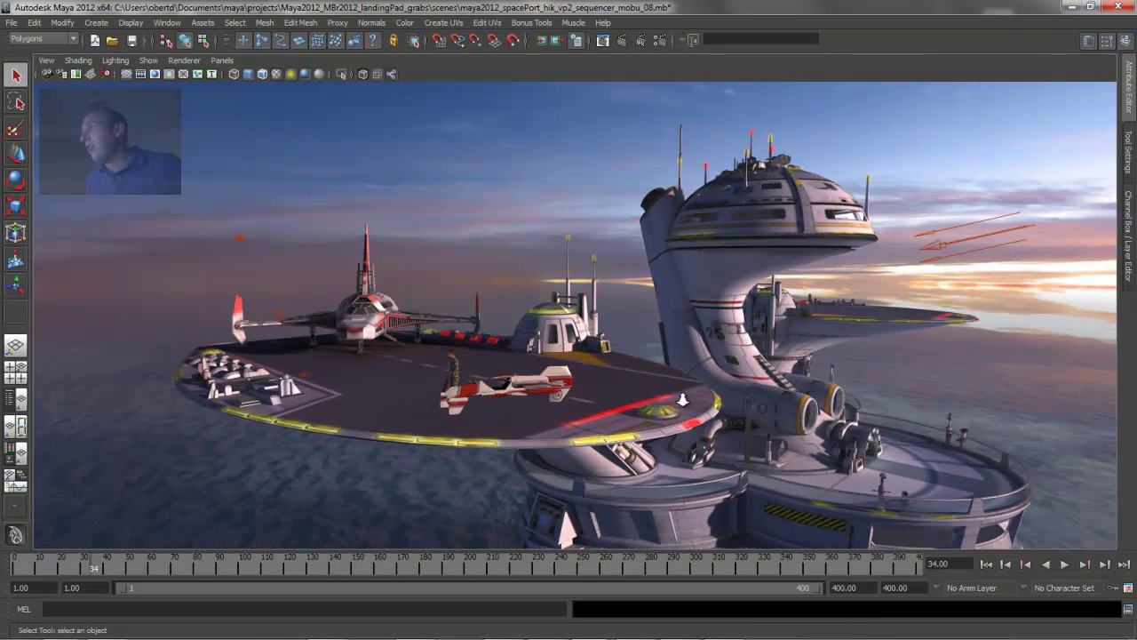
right_click_drag(569, 400, 609, 403, "alt")
middle_click_drag(609, 403, 622, 368, "alt")
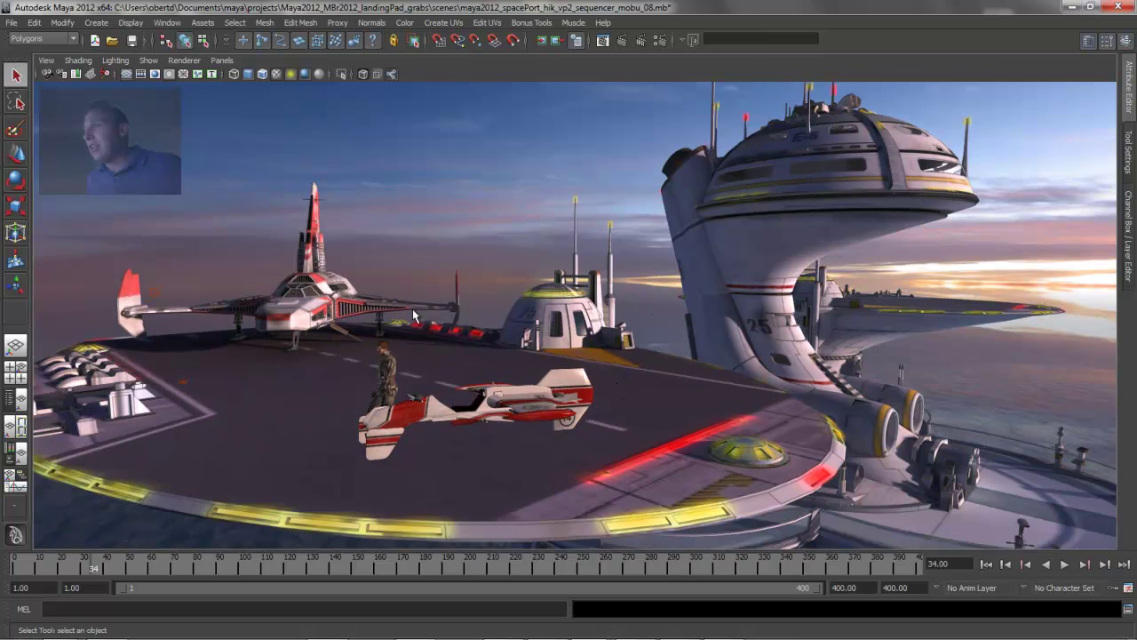
middle_click_drag(470, 353, 468, 347, "alt")
left_click_drag(942, 375, 808, 348, "alt")
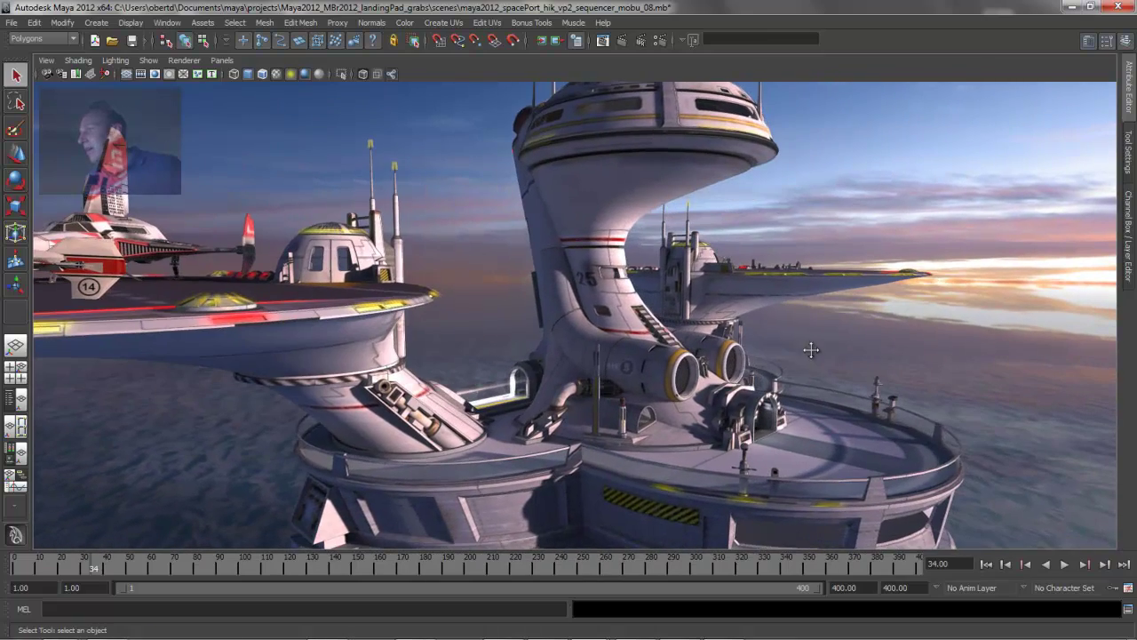
middle_click_drag(670, 399, 885, 426, "alt")
- Play the animation of the character on the landing pad and stop at frame 68
key("alt+v")
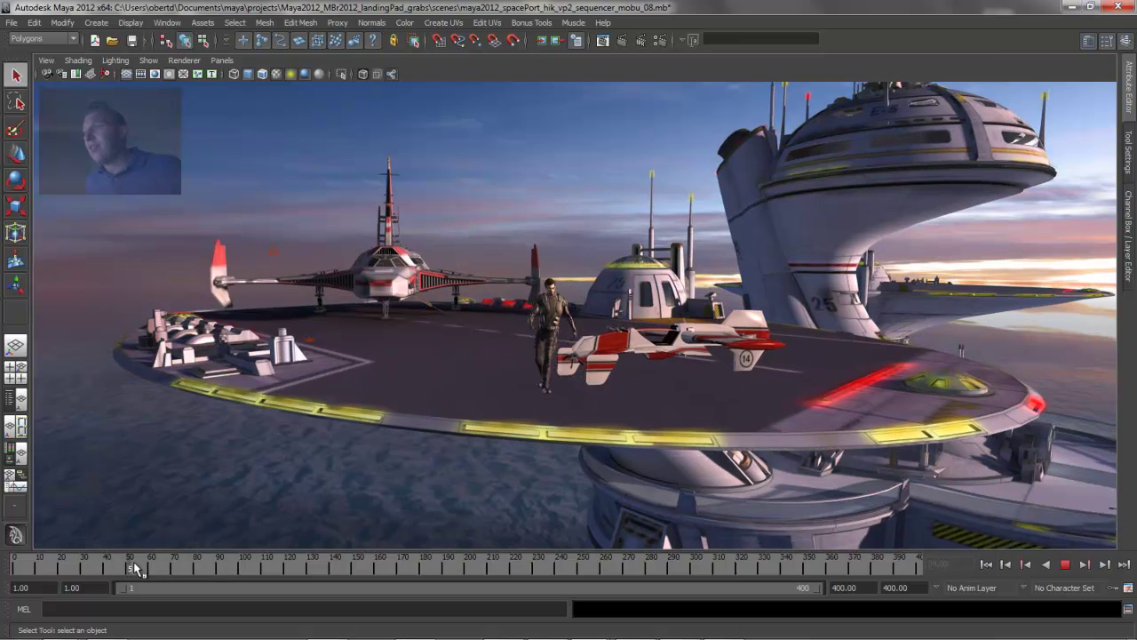
mouse_move(187, 569)
left_mouse_down()
mouse_move(50, 558)
mouse_move(170, 563)
left_mouse_up()
middle_click_drag(681, 309, 619, 345, "alt")
right_click_drag(659, 355, 592, 362, "alt")
middle_click_drag(592, 362, 589, 363, "alt")
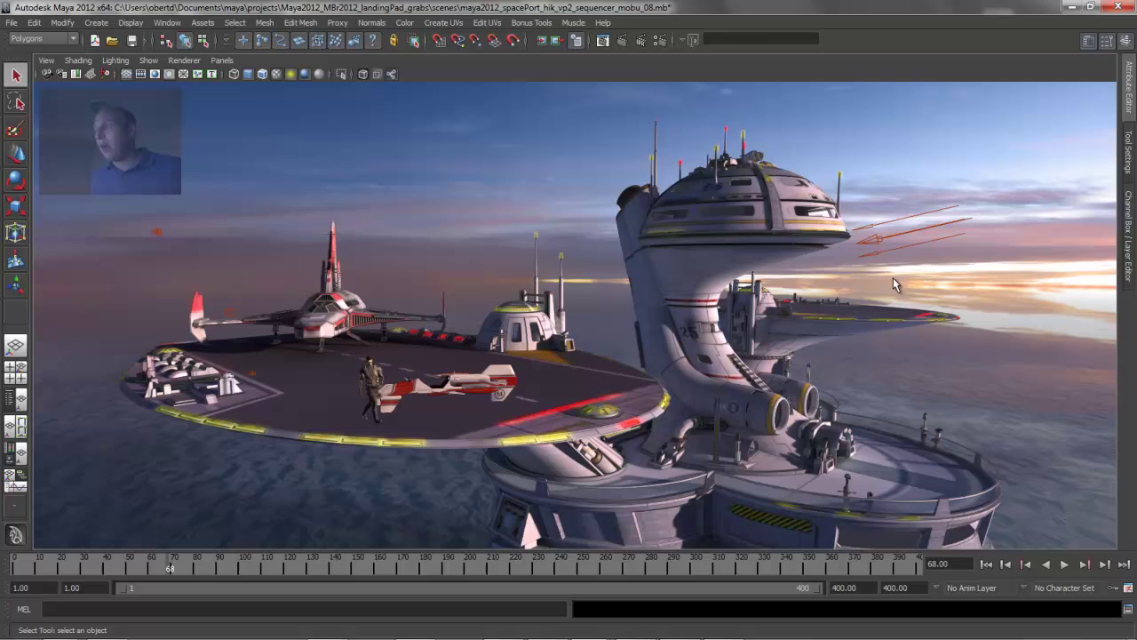
- Open the attributes of the directional light beside the tower and enable its depth map shadows
left_click(895, 240)
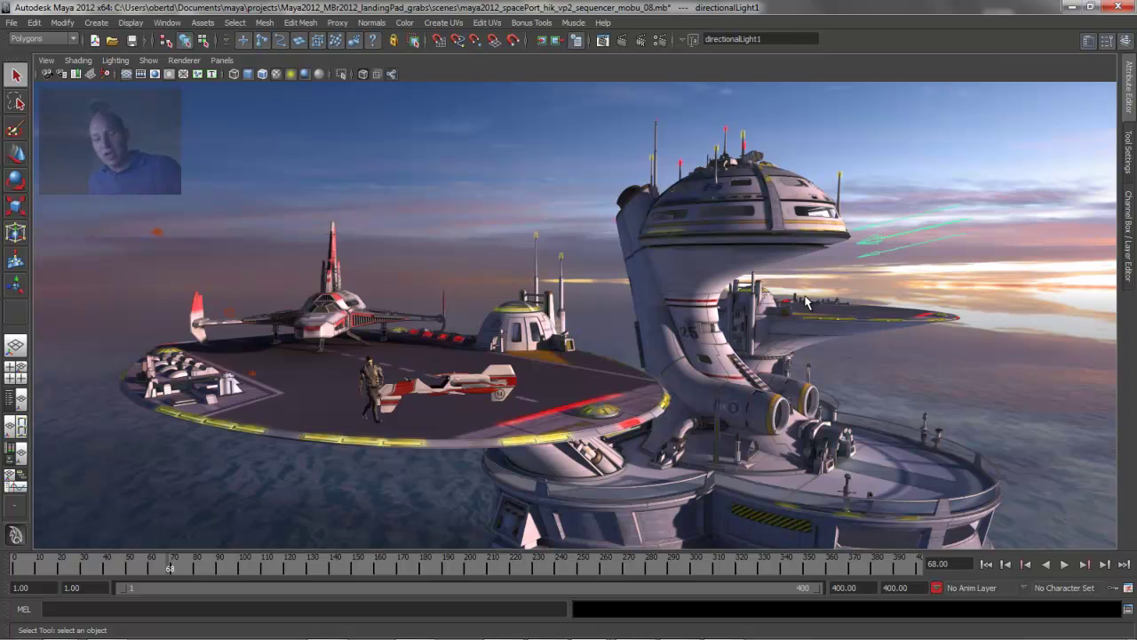
key("ctrl+a")
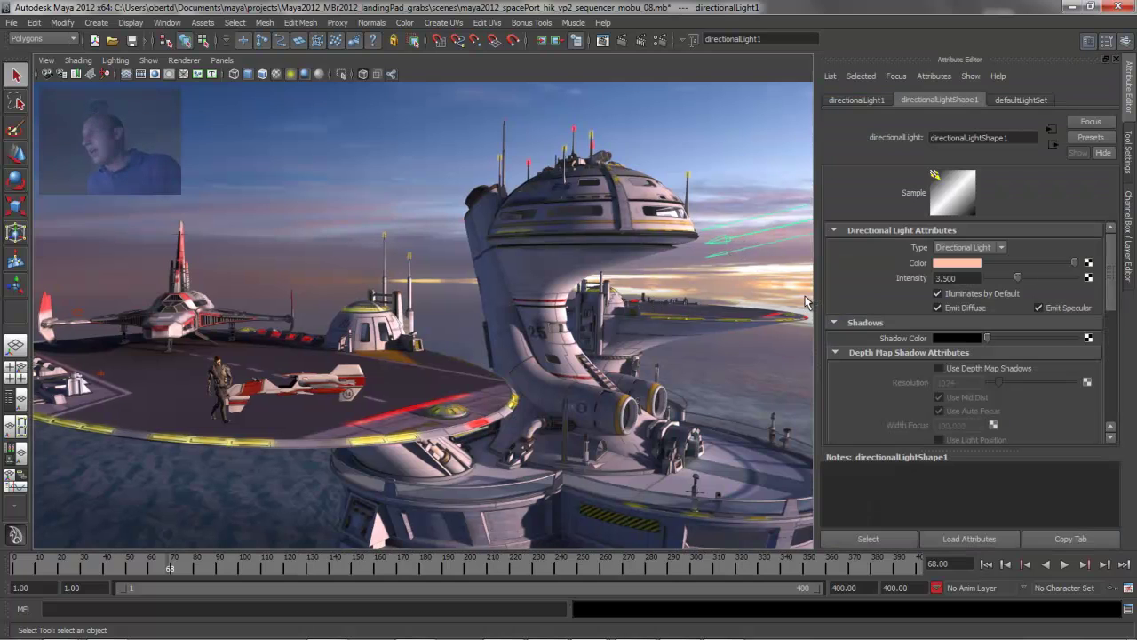
left_click(940, 368)
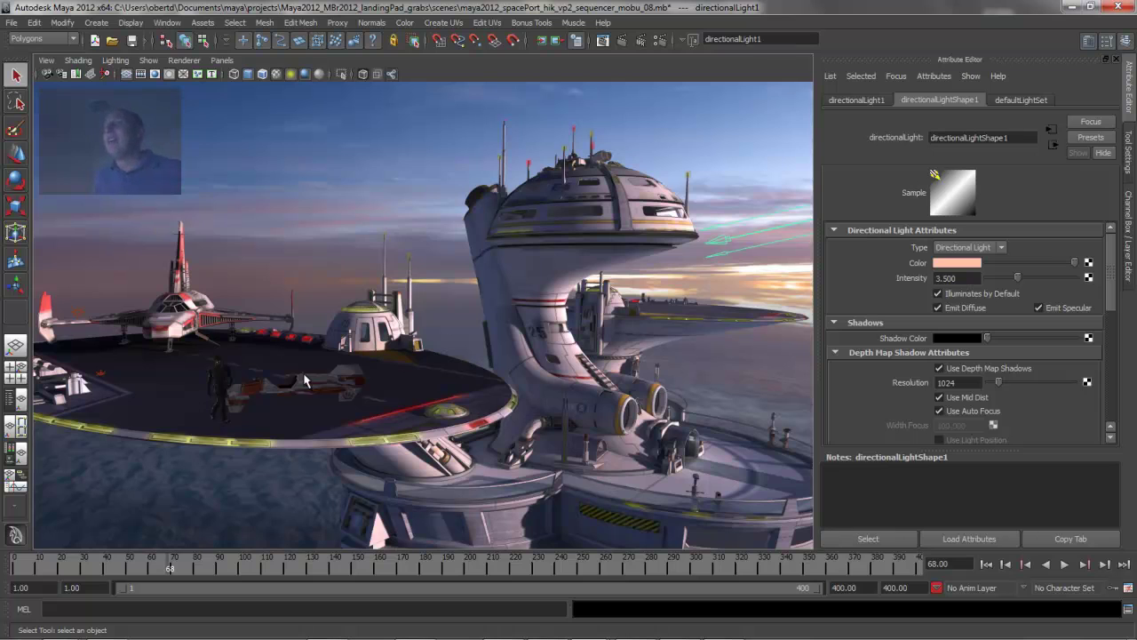
left_click_drag(263, 423, 399, 417, "alt")
right_click_drag(479, 424, 411, 411, "alt")
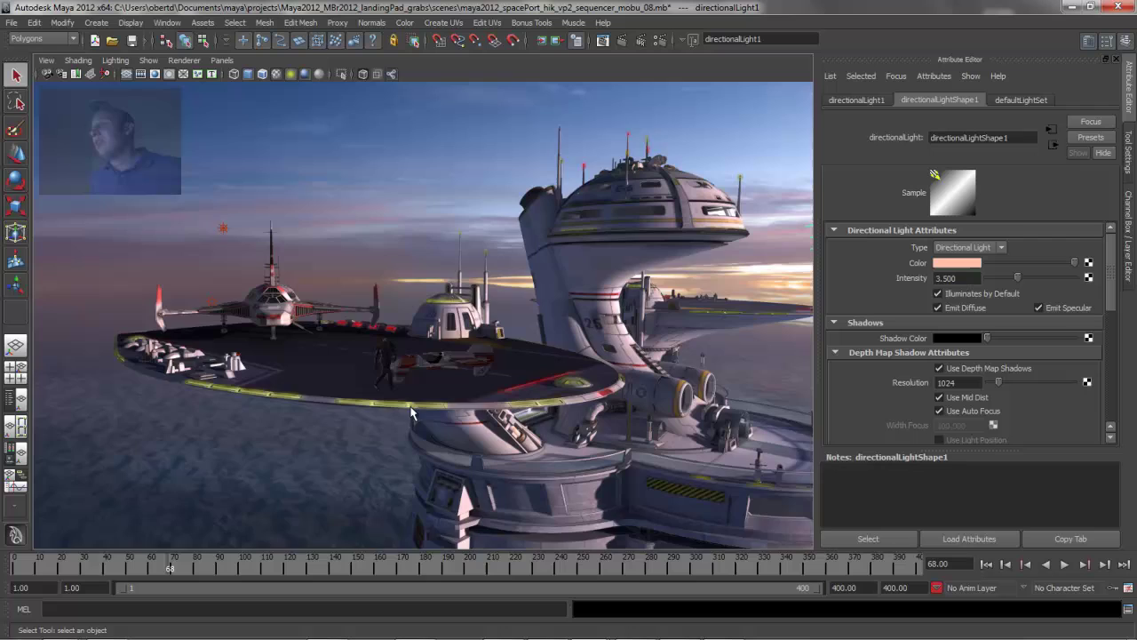
middle_click_drag(610, 336, 538, 364, "alt")
left_click_drag(539, 365, 555, 358, "alt")
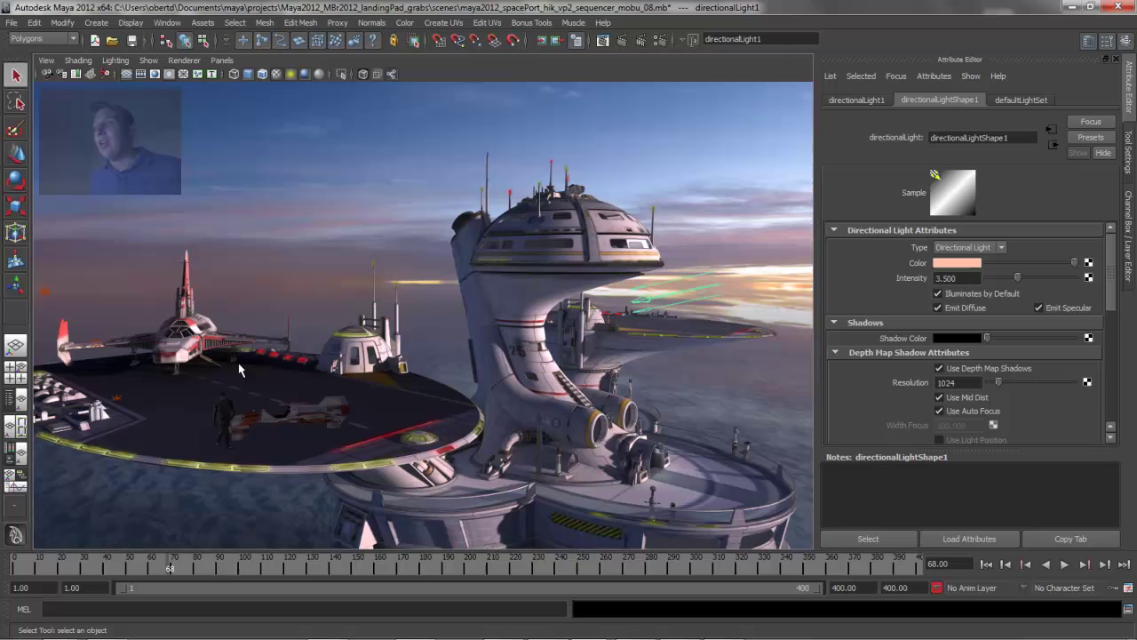
- Disable depth map shadows on the directional light beside the tower
left_click(939, 368)
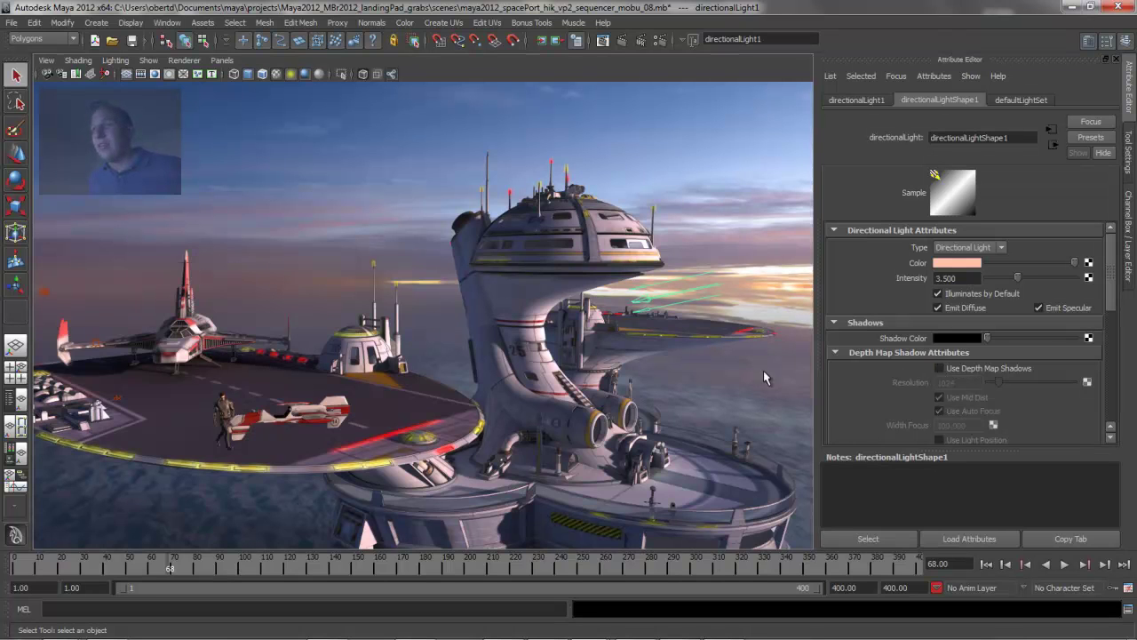
left_click_drag(622, 373, 482, 388, "alt")
middle_click_drag(348, 416, 399, 404, "alt")
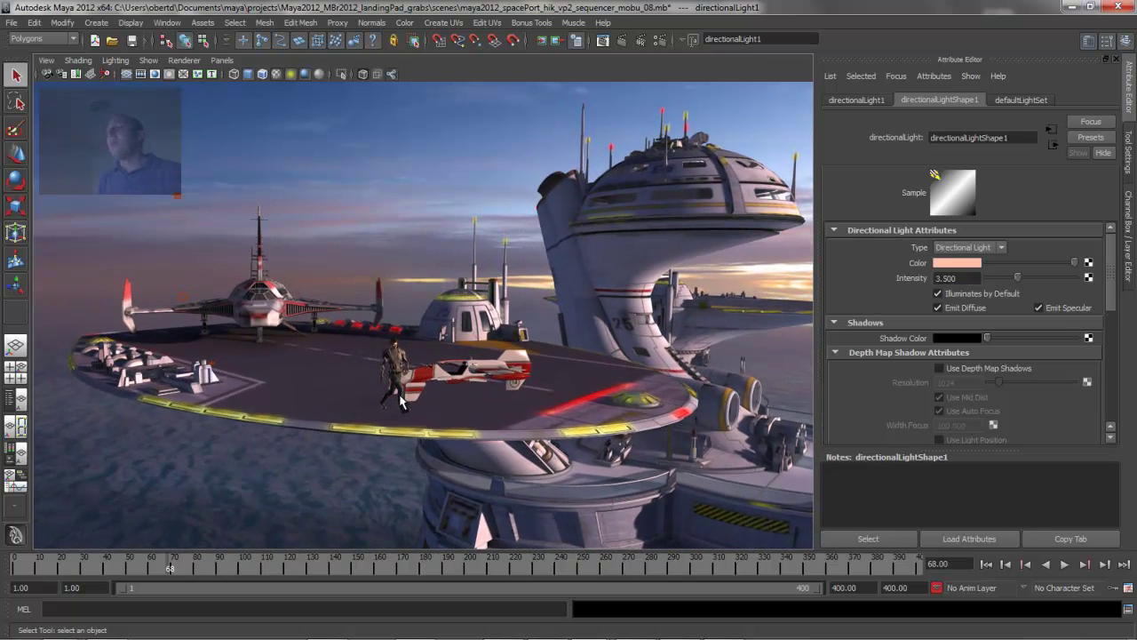
- Duplicate the directional light and set the copy's intensity to 2
left_click_drag(408, 393, 633, 380, "alt")
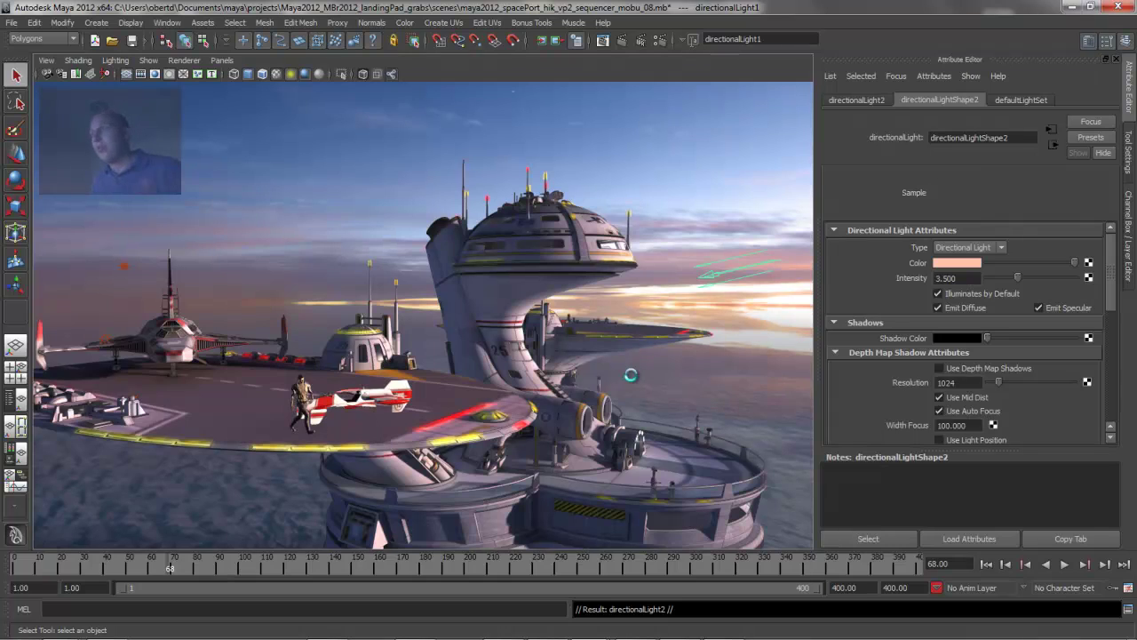
left_click_drag(445, 374, 312, 371, "alt")
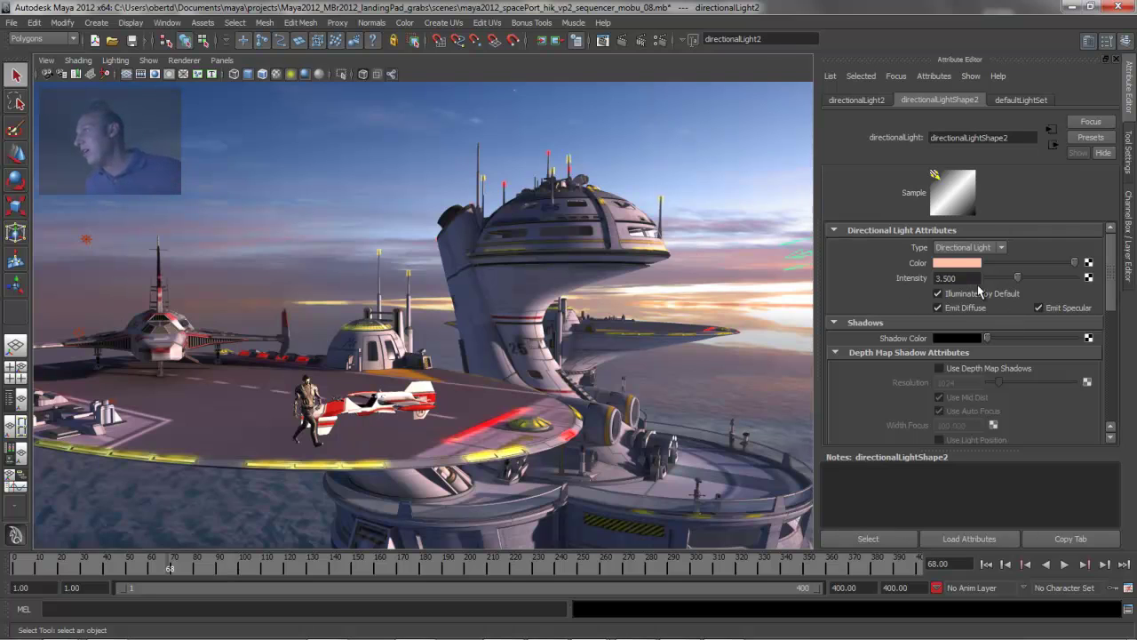
left_click_drag(1020, 280, 986, 278)
double_click(945, 278)
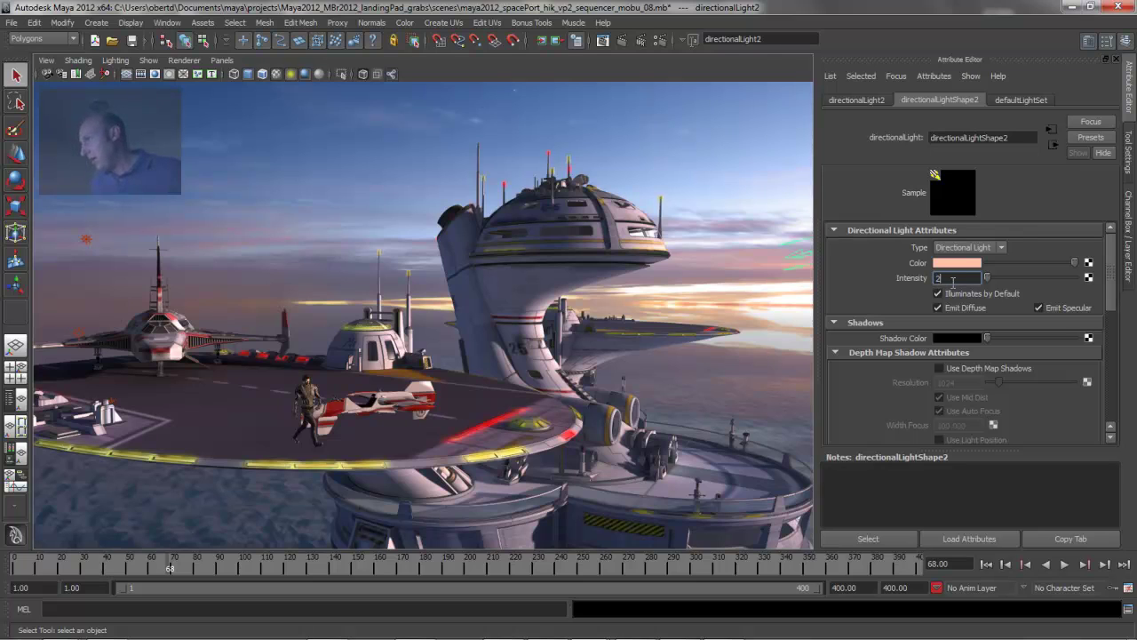
type("2")
key("Return")
- Change the duplicated light's type from directional to Spot Light
mouse_move(1075, 262)
left_mouse_down()
mouse_move(997, 266)
mouse_move(1074, 263)
left_mouse_up()
left_click(964, 248)
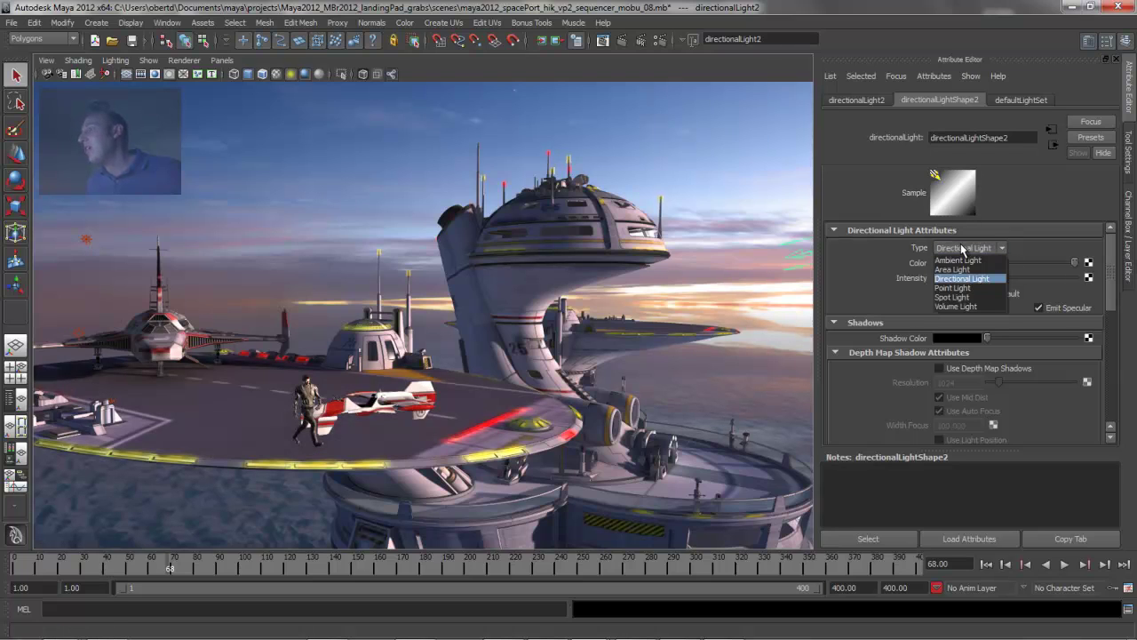
left_click(953, 297)
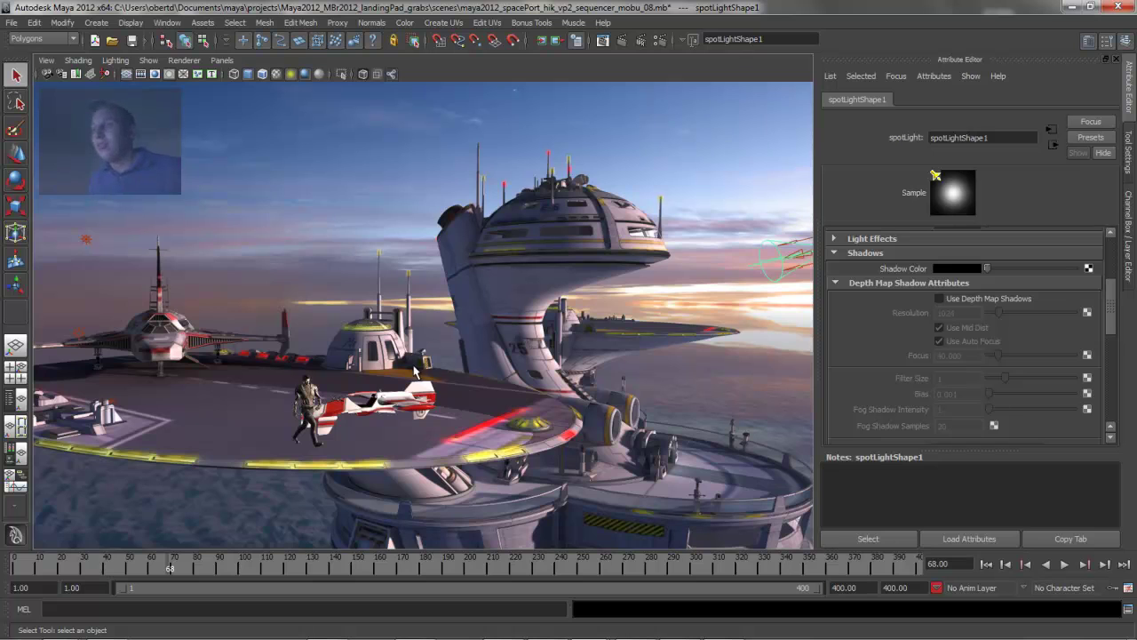
- Enable depth map shadows on the new spot light
middle_click_drag(412, 391, 424, 364, "alt")
right_click_drag(408, 366, 480, 396, "alt")
middle_click_drag(514, 399, 480, 425, "alt")
left_click_drag(454, 416, 298, 423, "alt")
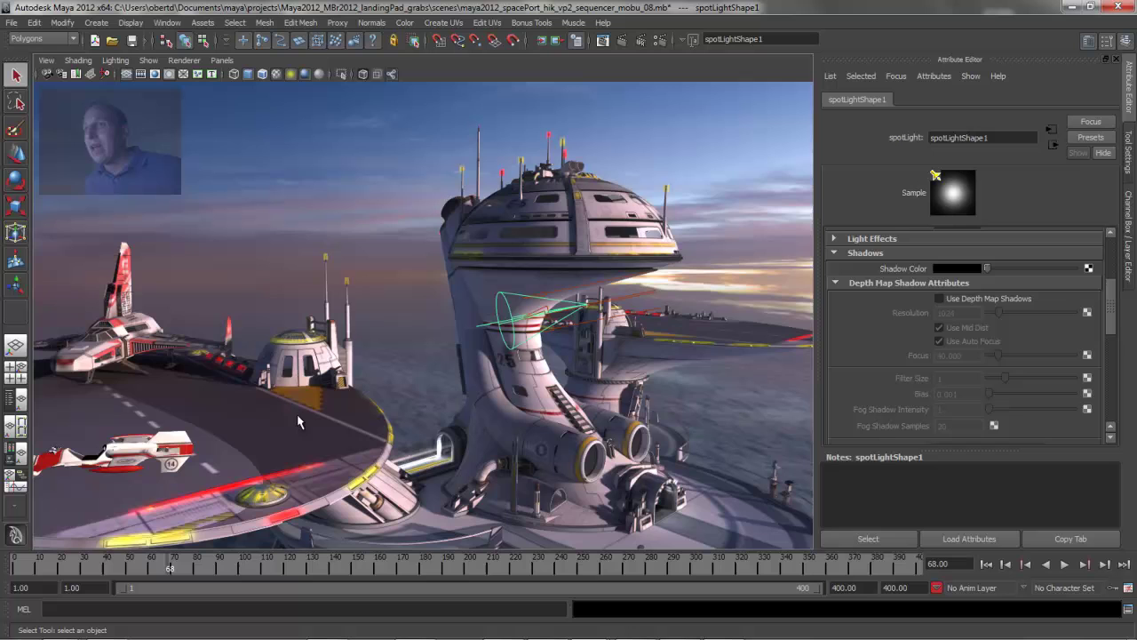
left_click_drag(198, 368, 668, 294, "alt")
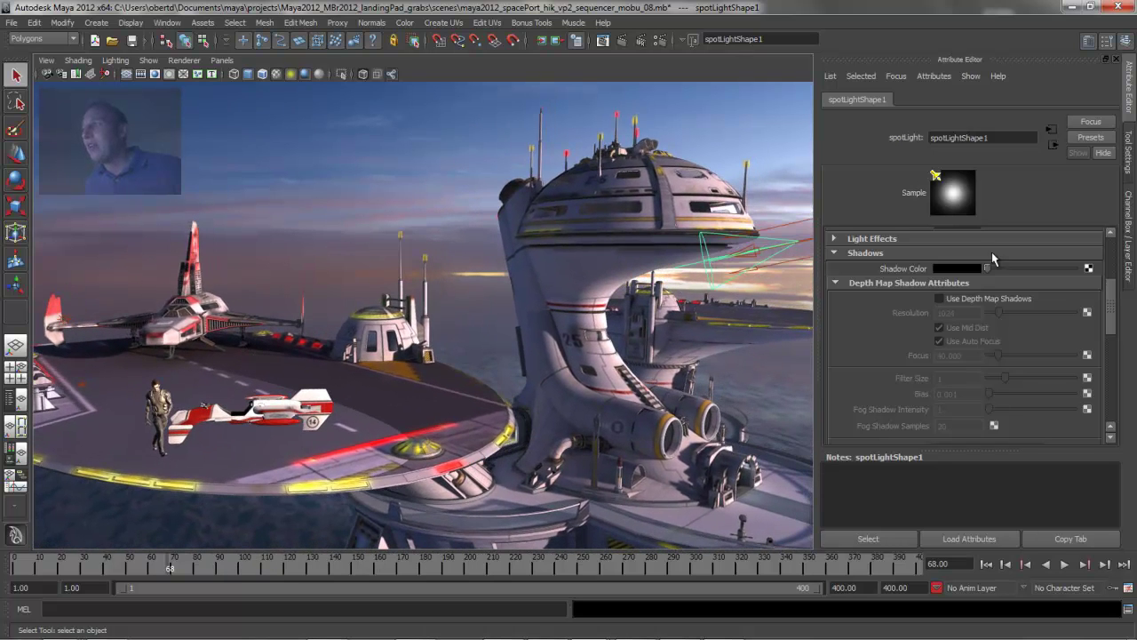
left_click_drag(405, 454, 173, 354, "alt")
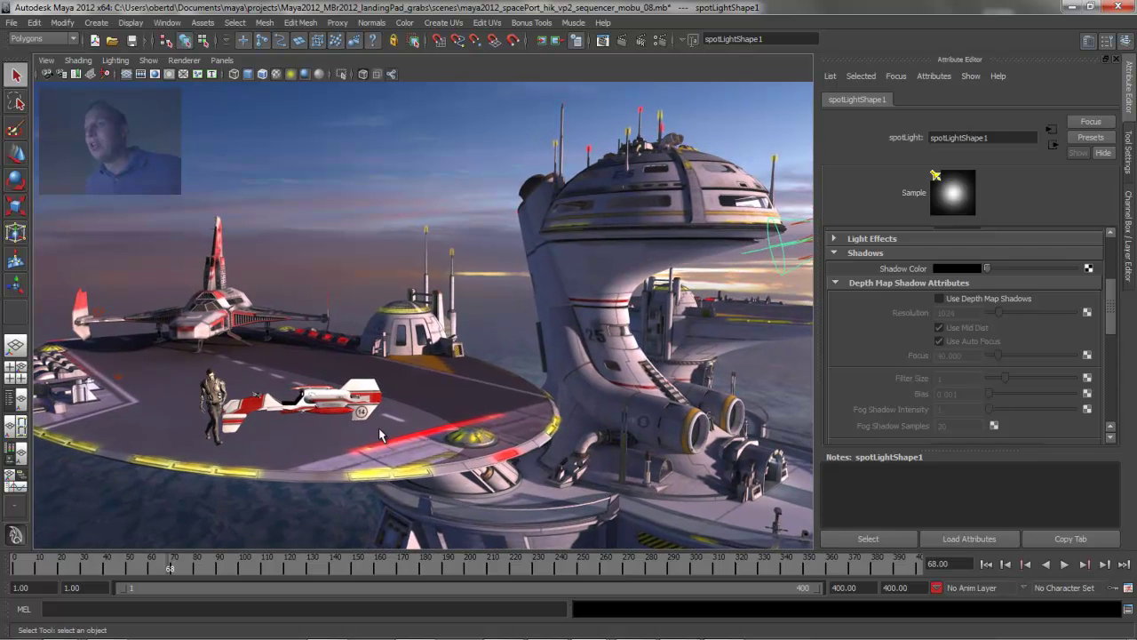
right_click_drag(380, 429, 379, 434, "alt")
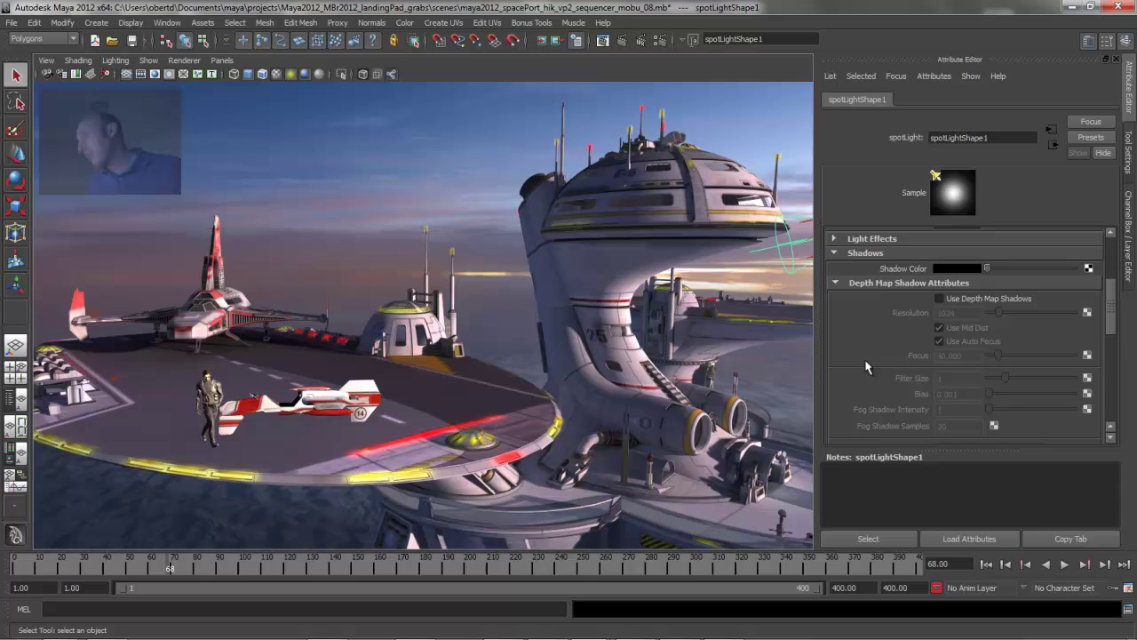
left_click(940, 299)
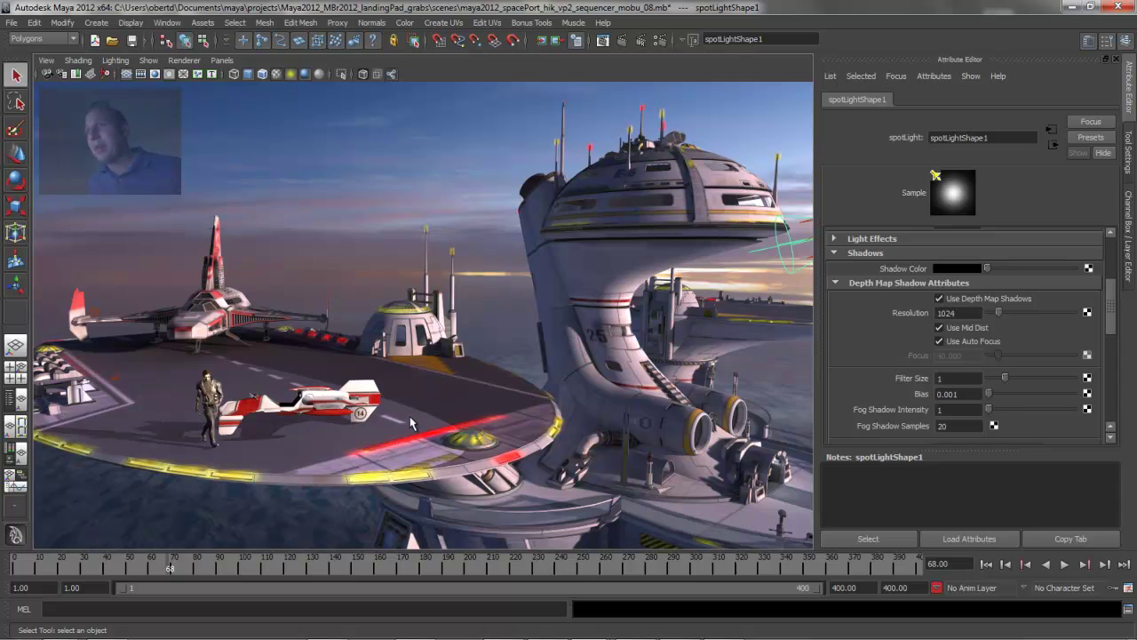
- Set the spot light's depth map shadow filter size to 5 and review the shadows on the landing pad
middle_click_drag(411, 424, 452, 406, "alt")
left_click(966, 380)
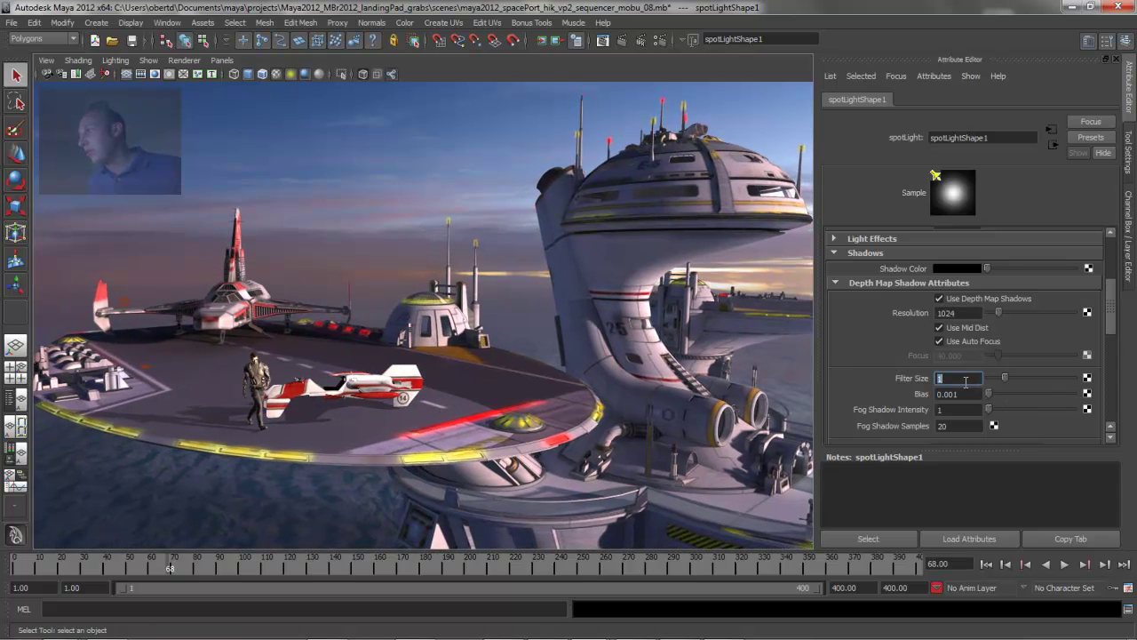
type("5")
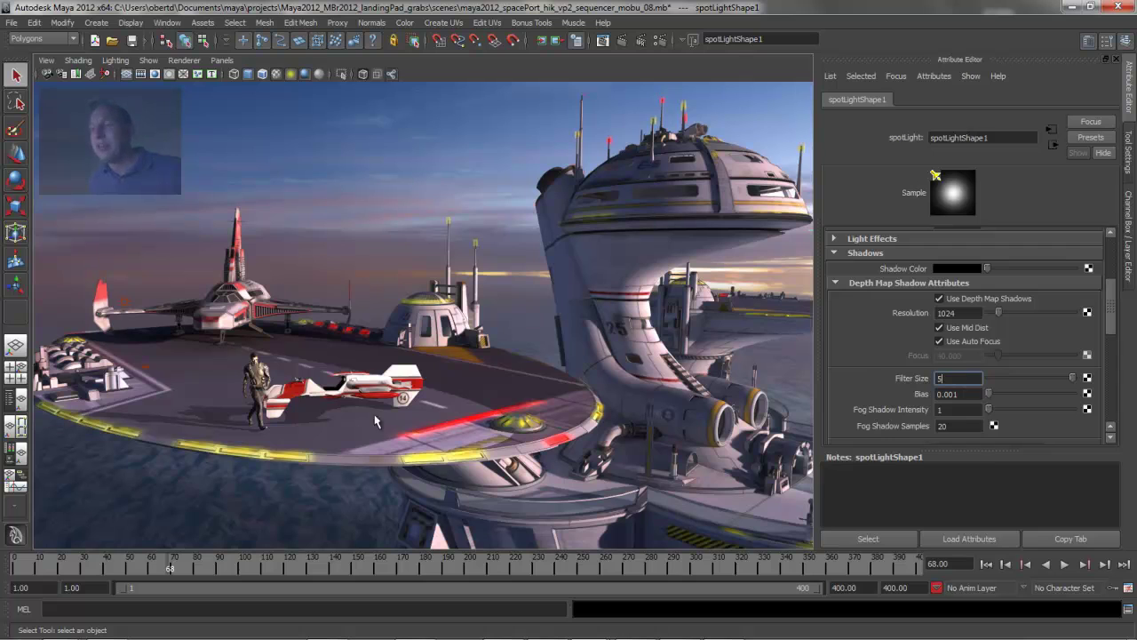
left_click_drag(374, 421, 427, 424, "alt")
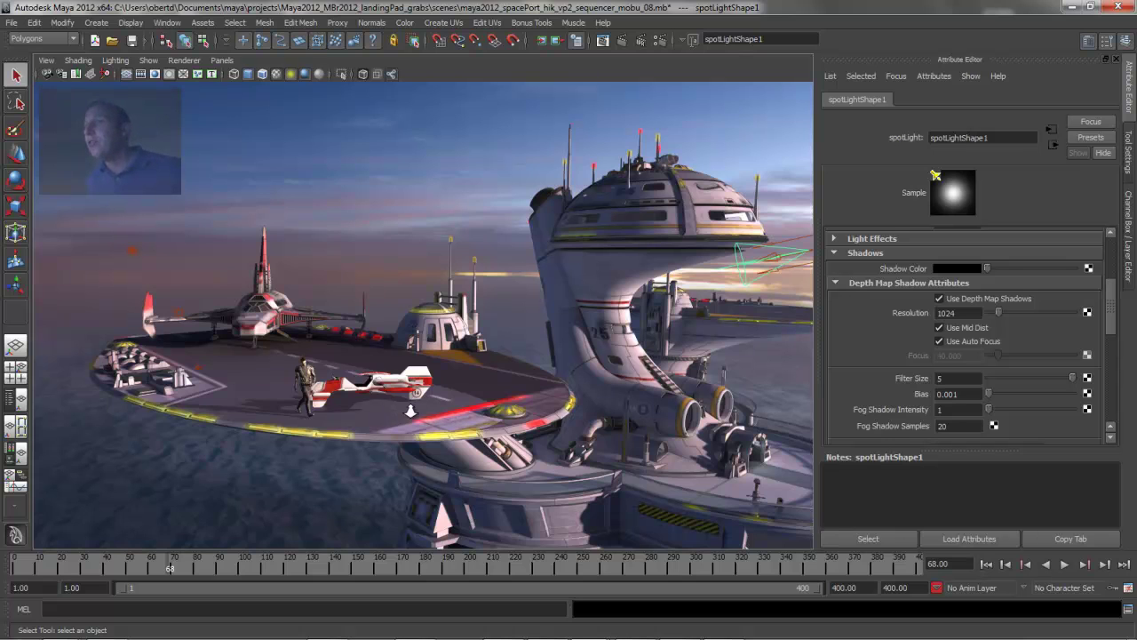
left_click_drag(410, 411, 428, 421, "alt")
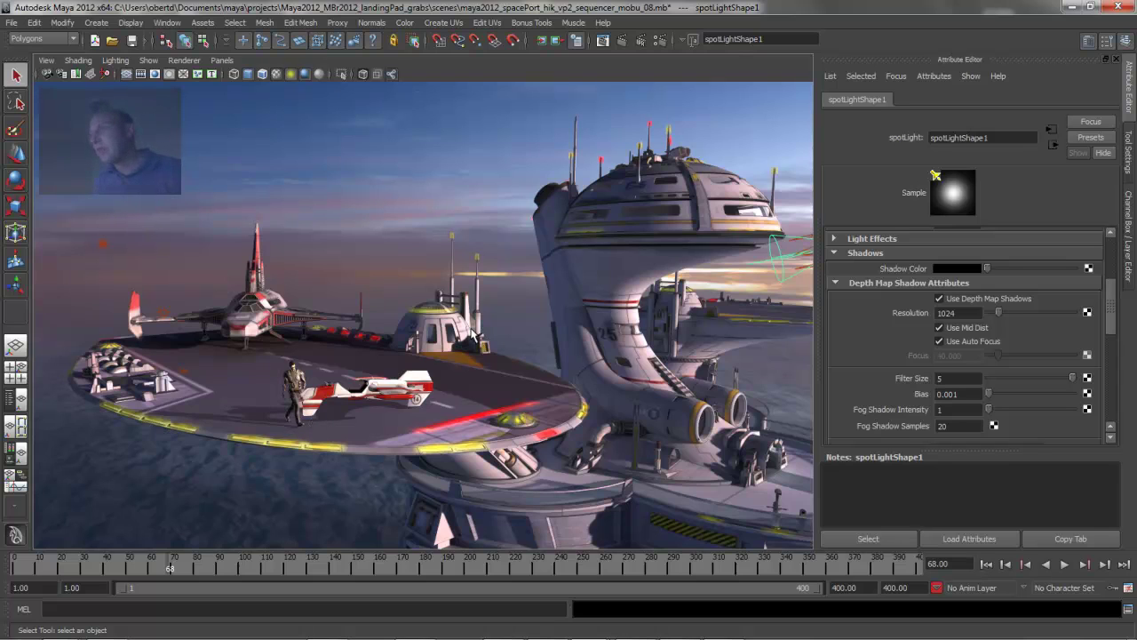
mouse_move(565, 347)
left_mouse_down("alt")
mouse_move(546, 337)
mouse_move(569, 358)
left_mouse_up("alt")
middle_click_drag(568, 352, 577, 353, "alt")
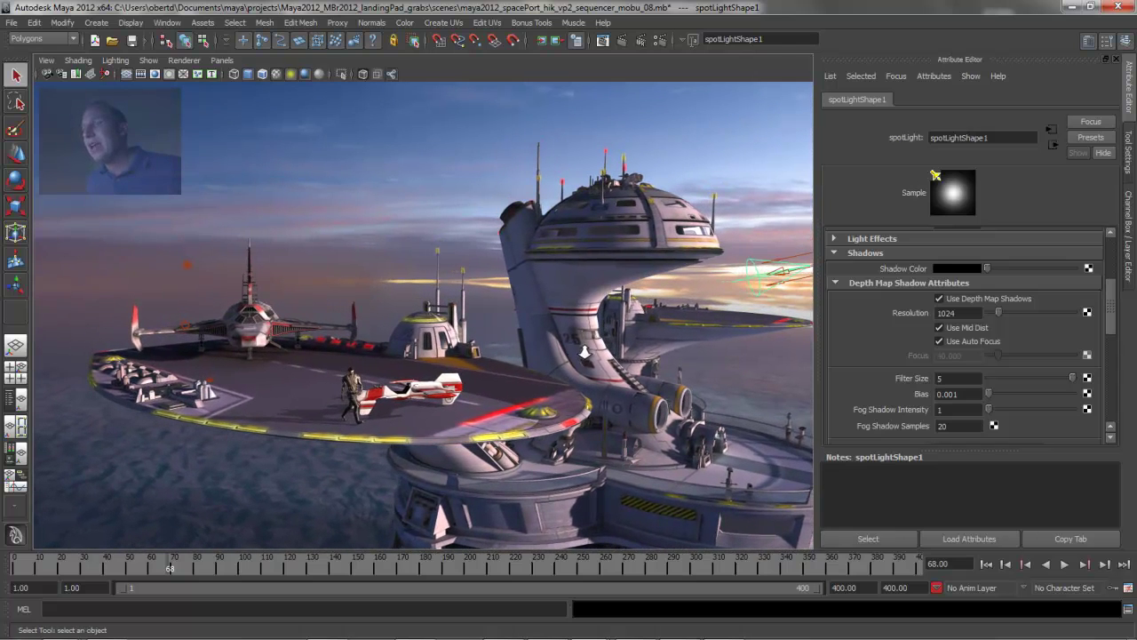
- Set the intensity of the duplicated spot light beside the tower to -2
right_click_drag(445, 408, 506, 417, "alt")
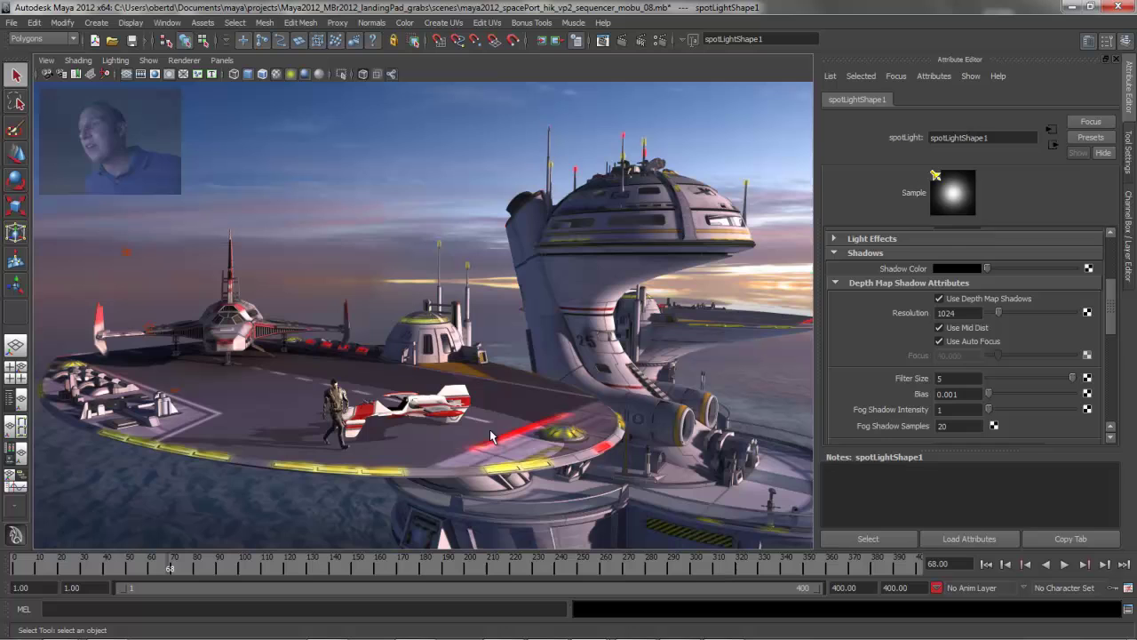
right_click_drag(584, 391, 544, 377, "alt")
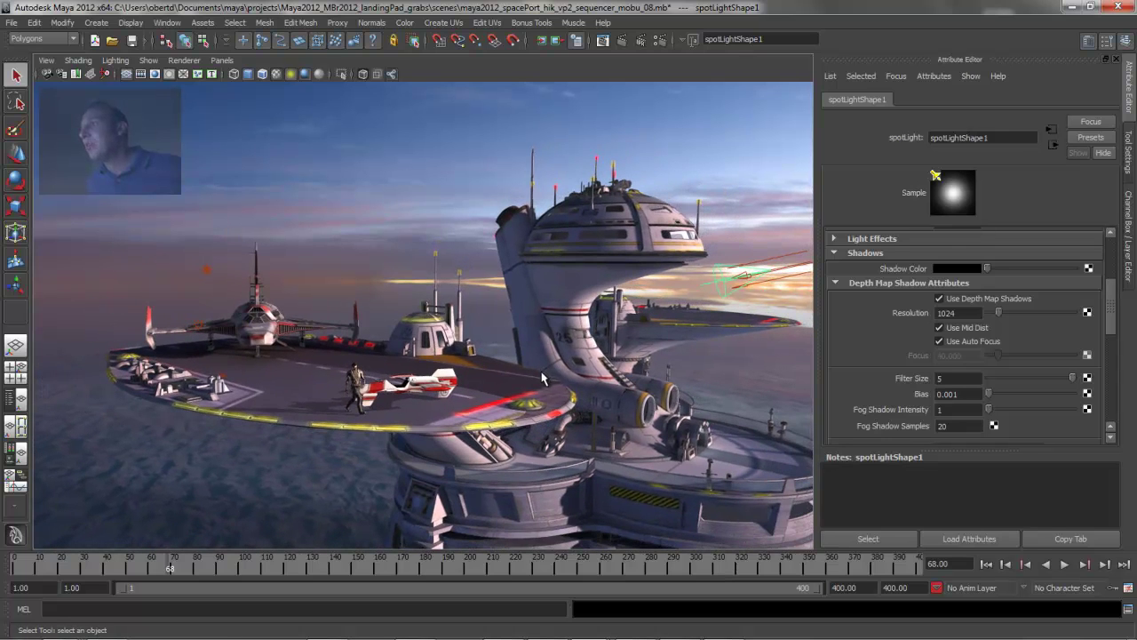
left_click(719, 289)
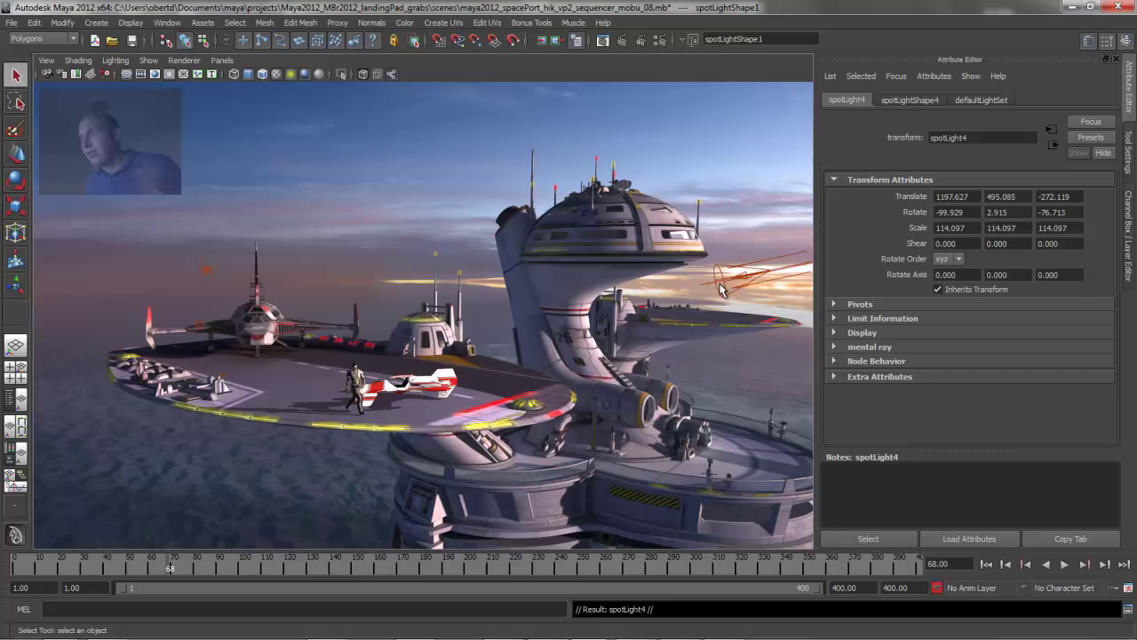
left_click(909, 100)
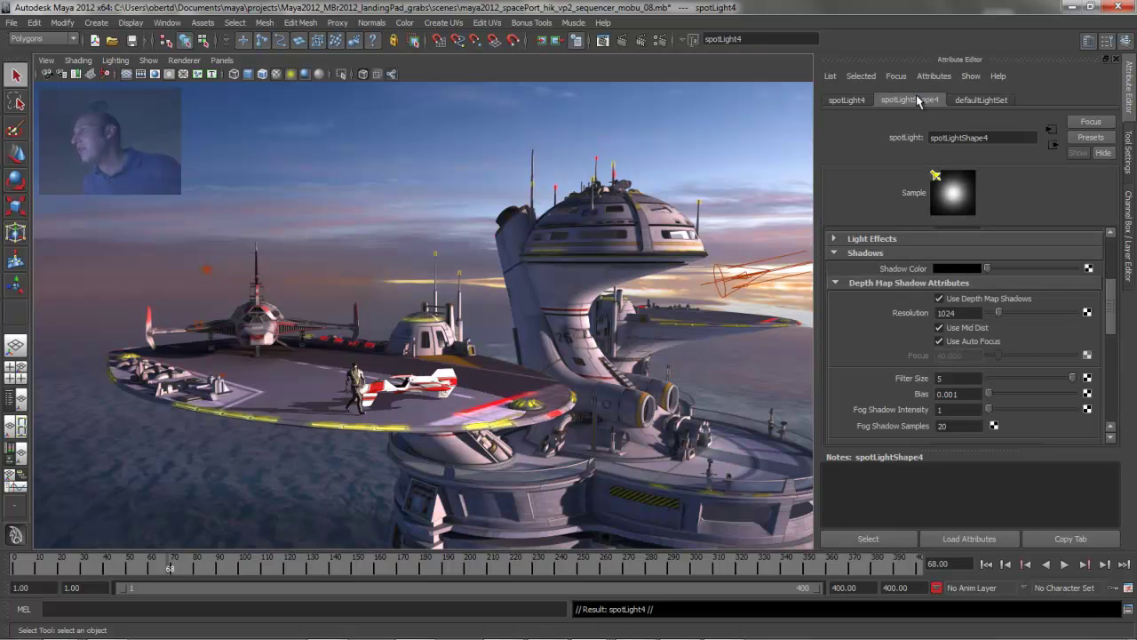
left_click(940, 299)
left_click_drag(1109, 329, 1124, 280)
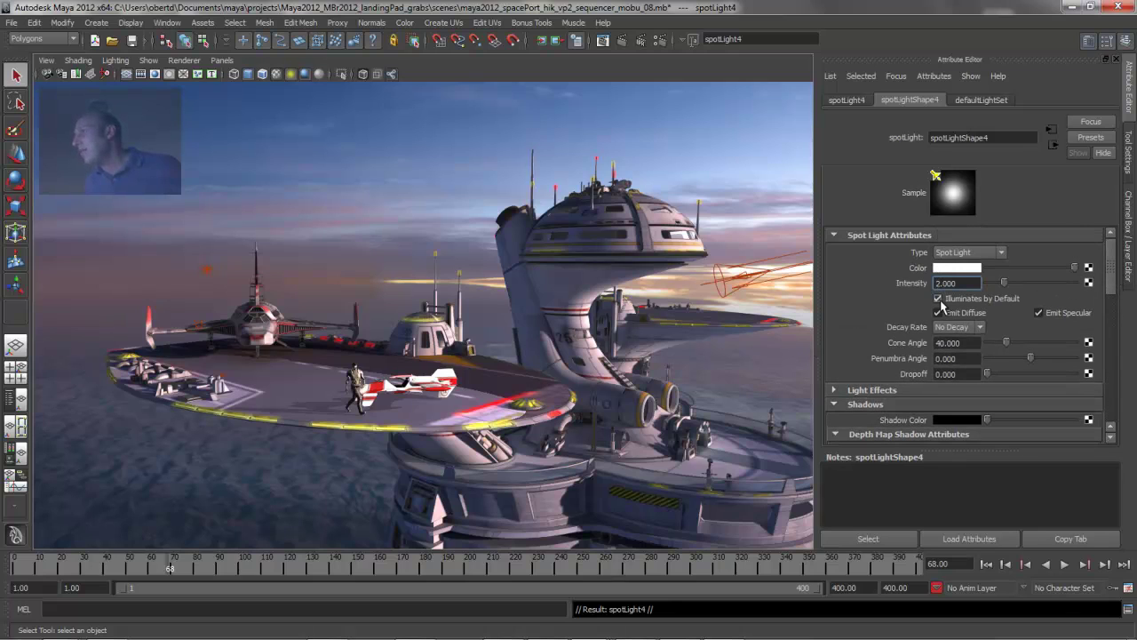
type("-")
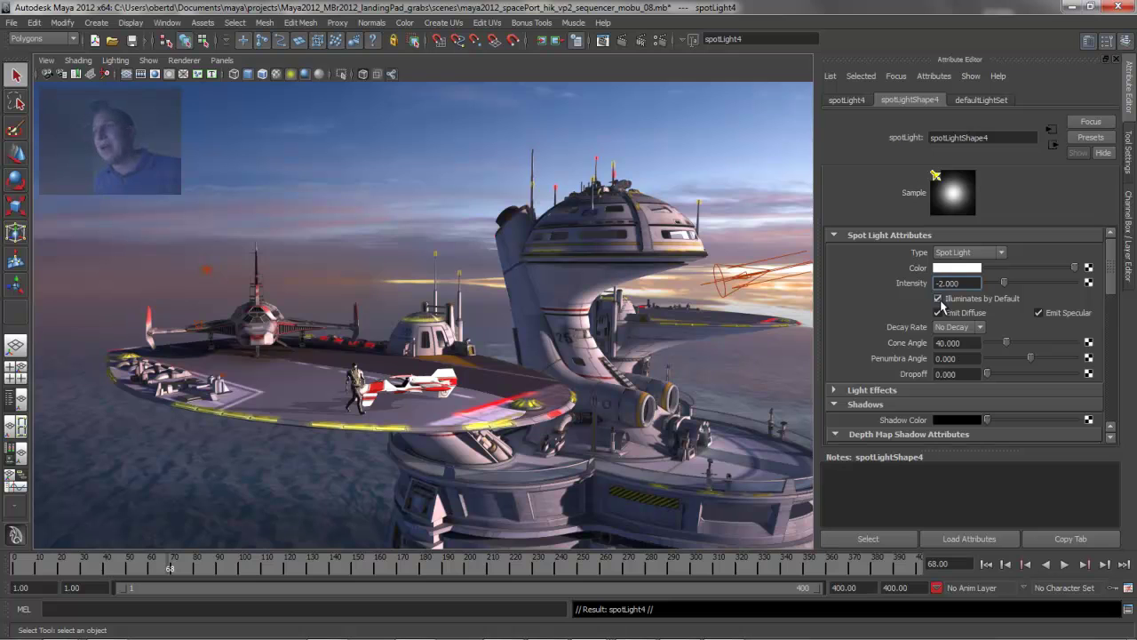
key("Return")
- Play the animation up to frame 84 and examine the walking character's shadow on the landing pad up close
left_click_drag(430, 300, 721, 292, "alt")
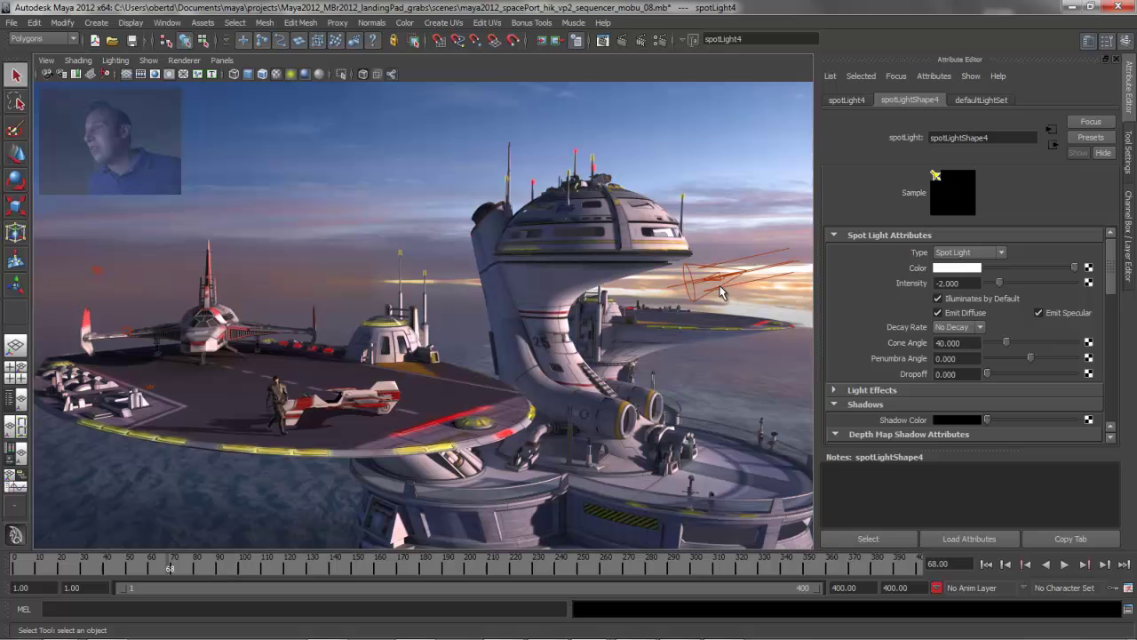
middle_click_drag(503, 377, 569, 341, "alt")
right_click_drag(468, 370, 258, 471, "alt")
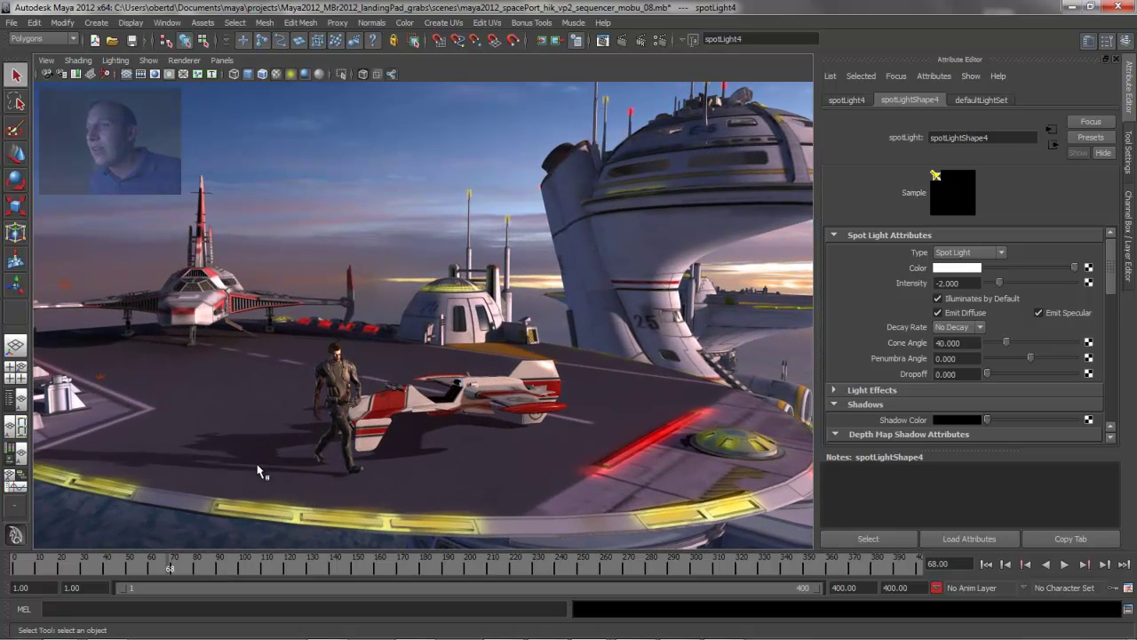
key("alt+v")
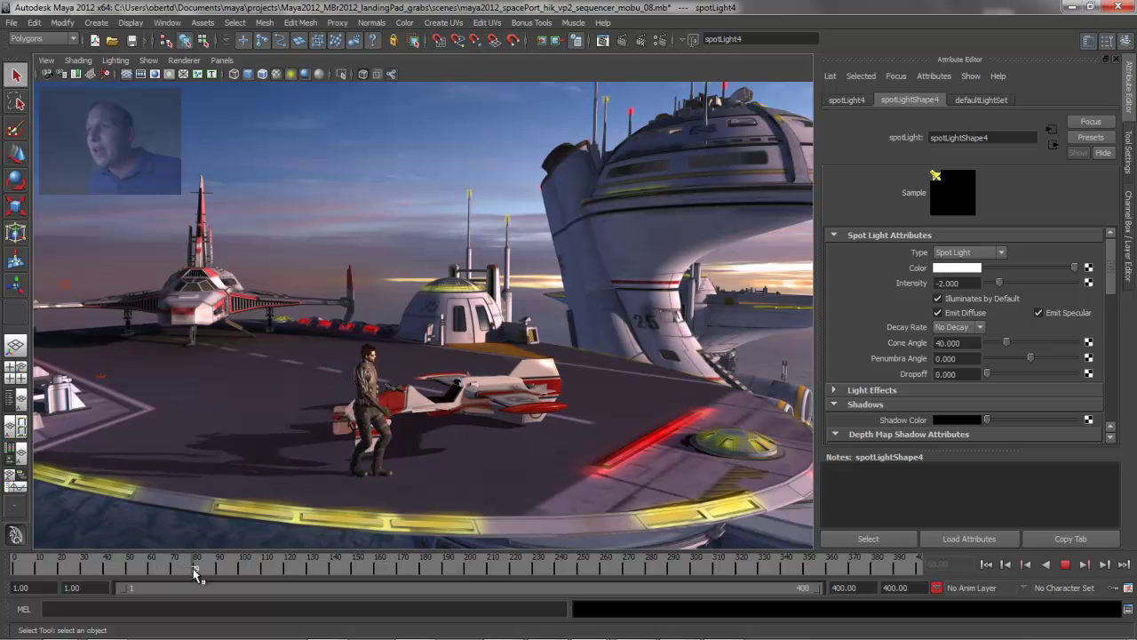
mouse_move(207, 574)
left_mouse_down()
mouse_move(132, 573)
mouse_move(205, 573)
left_mouse_up()
right_click_drag(451, 434, 447, 327, "alt")
left_click_drag(492, 147, 572, 300, "alt")
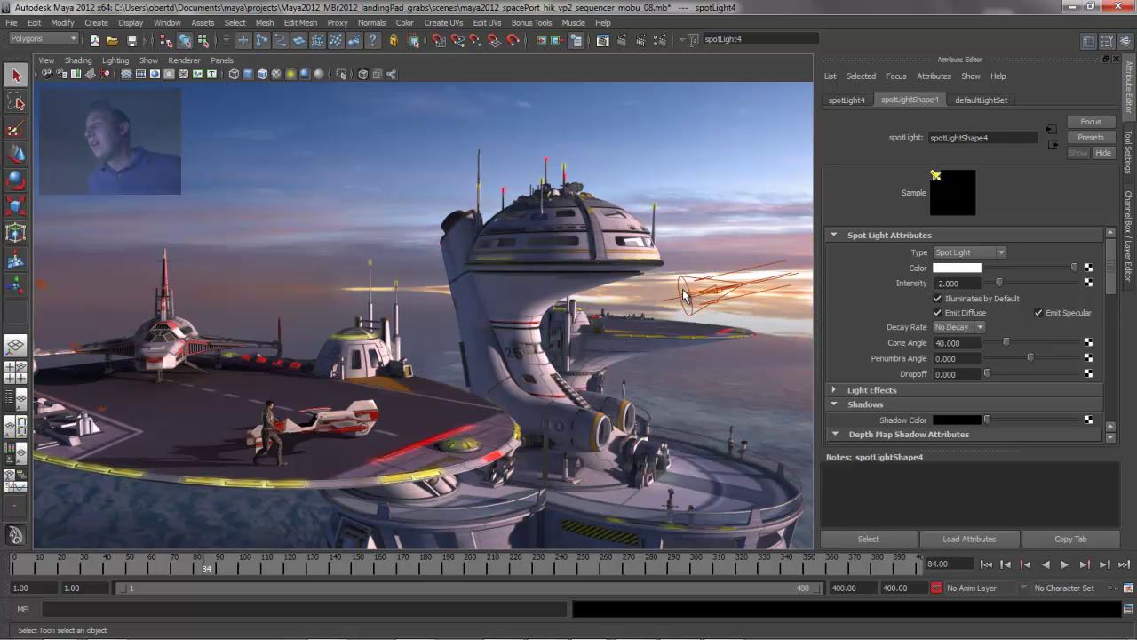
- Parent the spot light to the original directional light and rotate that directional light to about -99.8, 3.4, -73.8 degrees
left_click(770, 283)
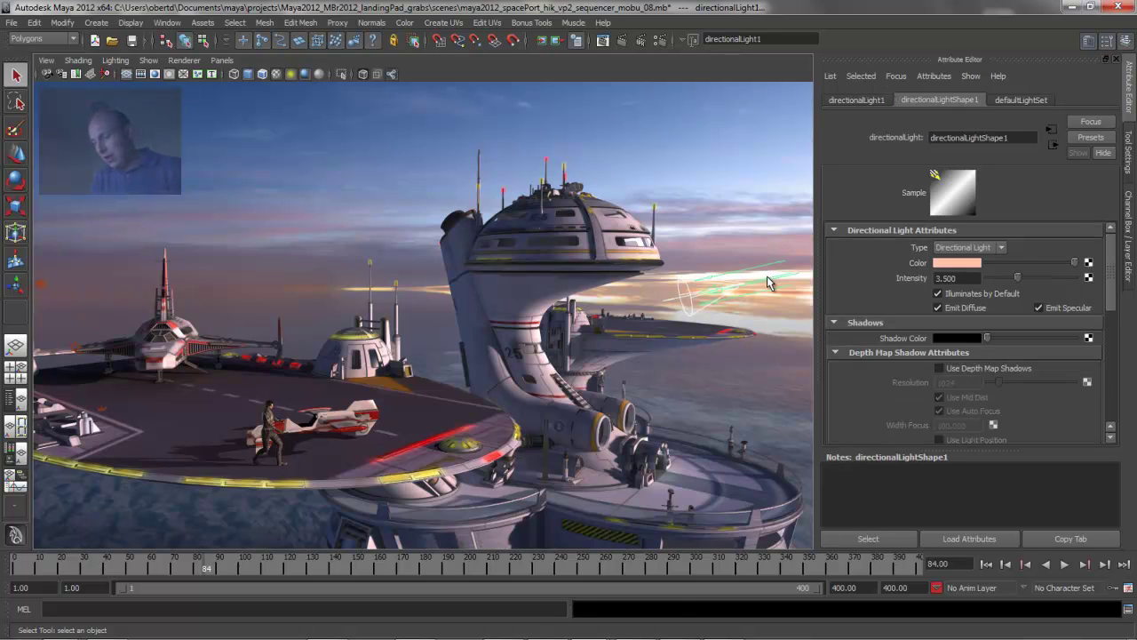
key("ctrl+z")
left_click(769, 273)
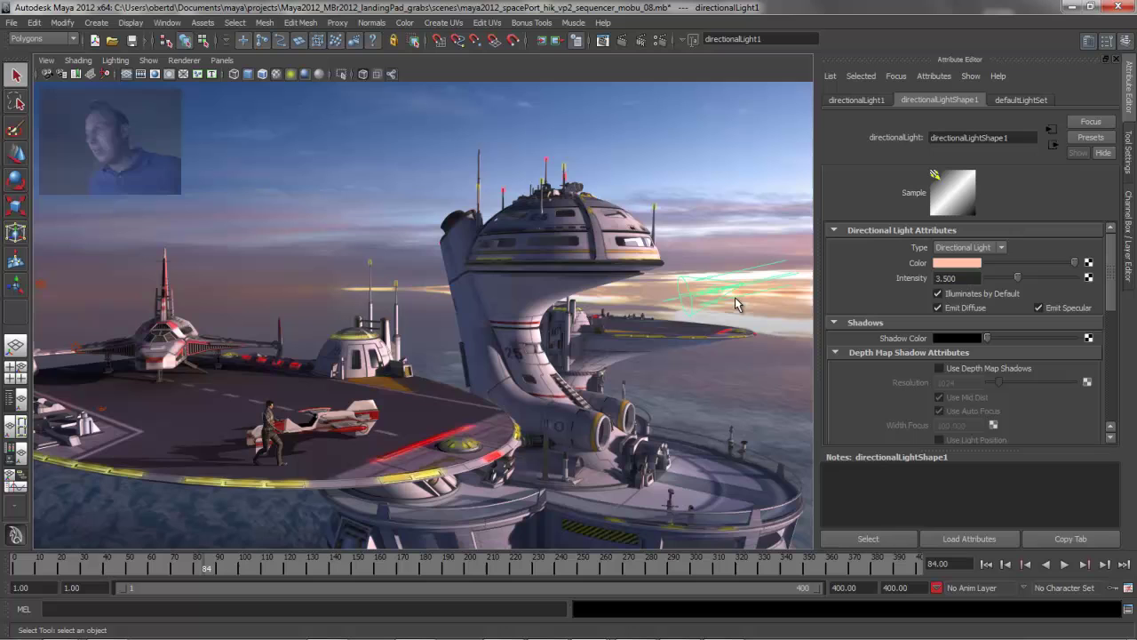
key("e")
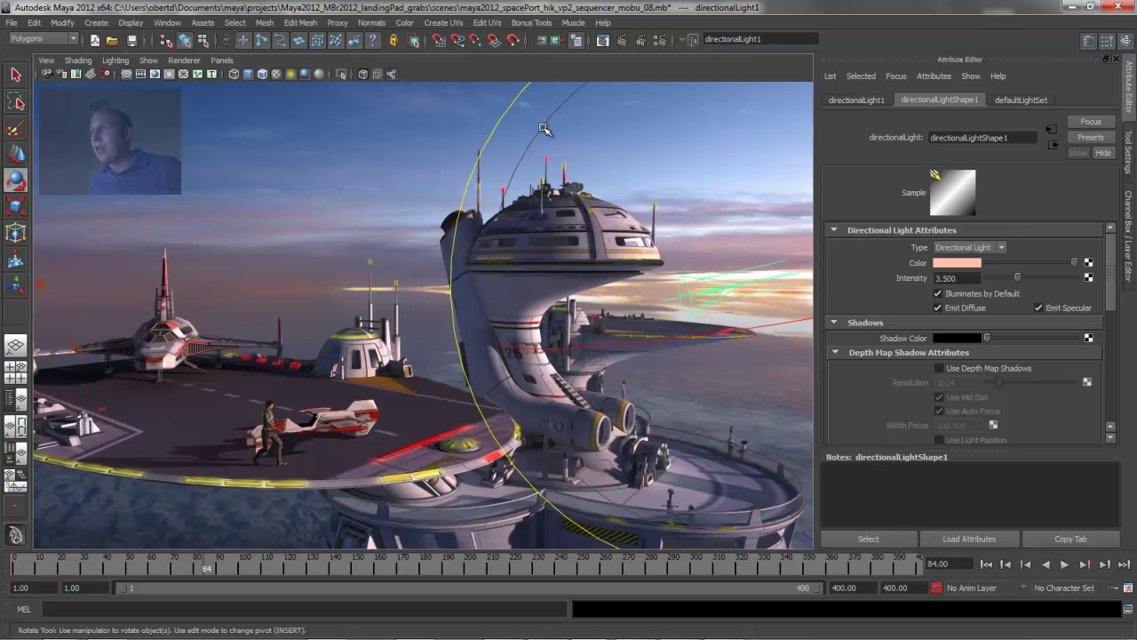
left_click_drag(544, 129, 560, 149)
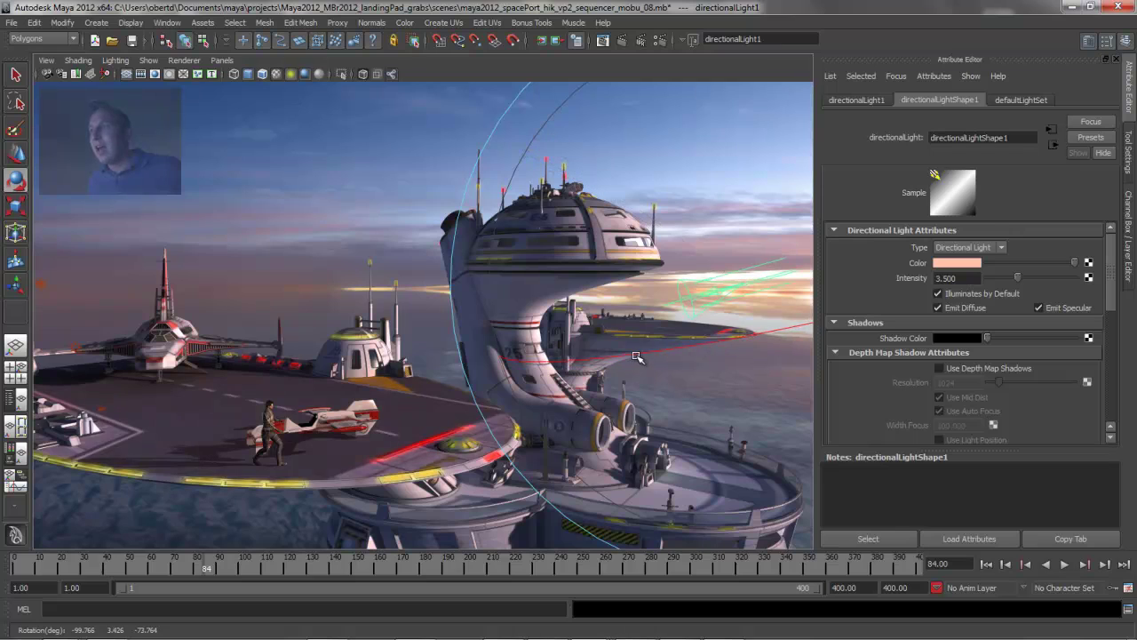
left_click(333, 164)
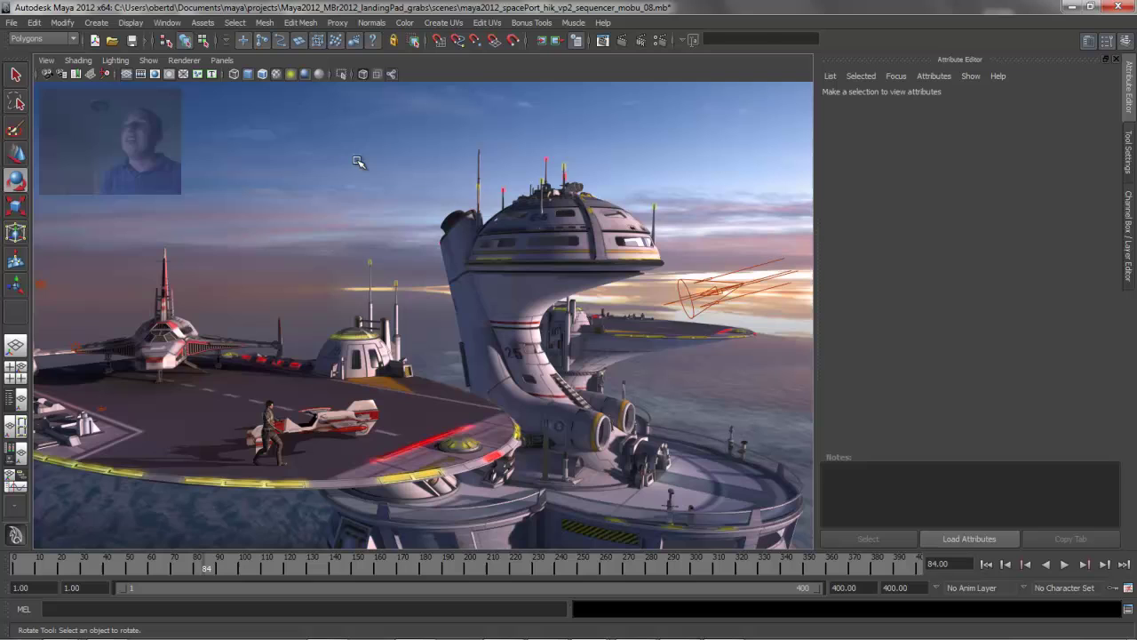
left_click_drag(394, 315, 412, 339, "alt")
right_click_drag(412, 339, 480, 340, "alt")
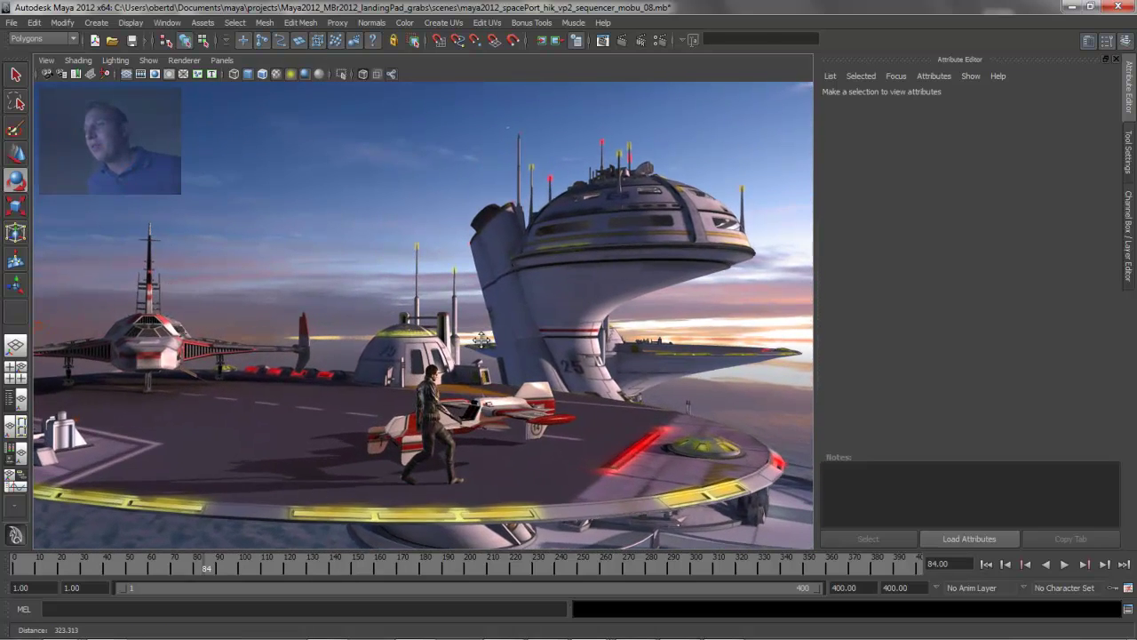
middle_click_drag(480, 340, 476, 334, "alt")
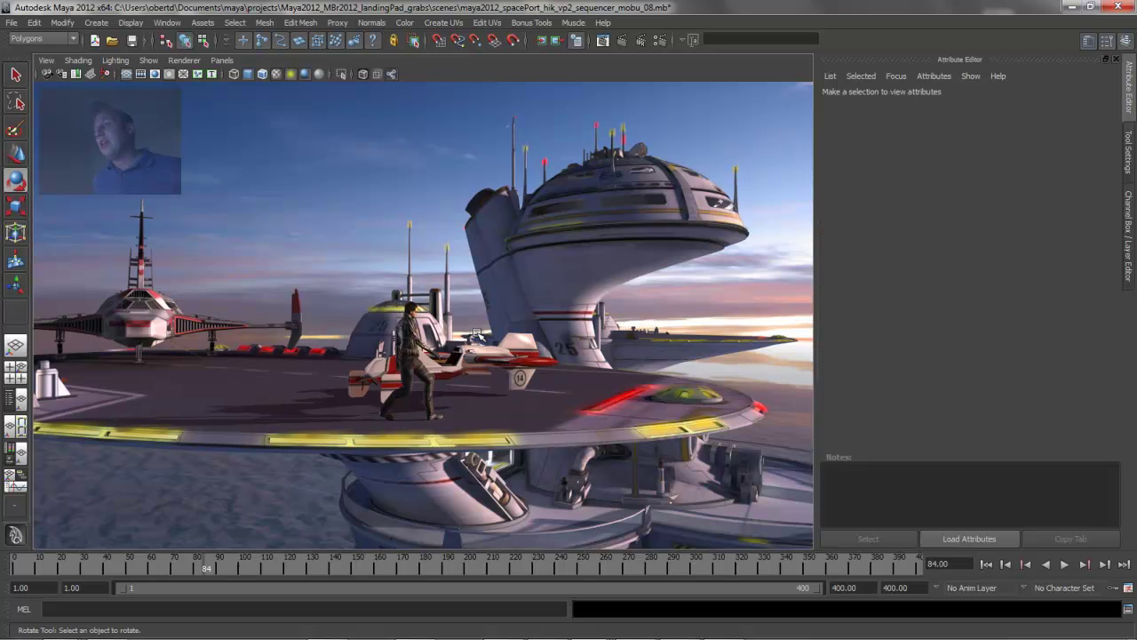